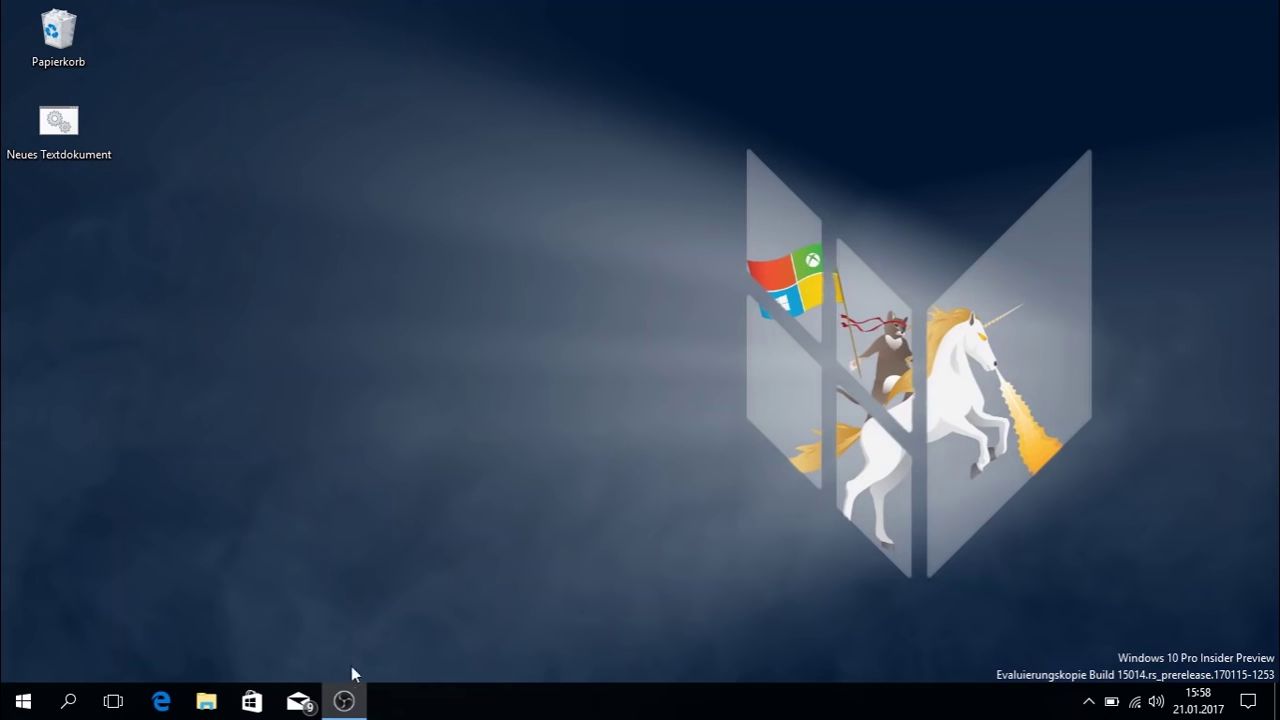
Step: Open the Store and look over its Bücher section
left_click(237, 710)
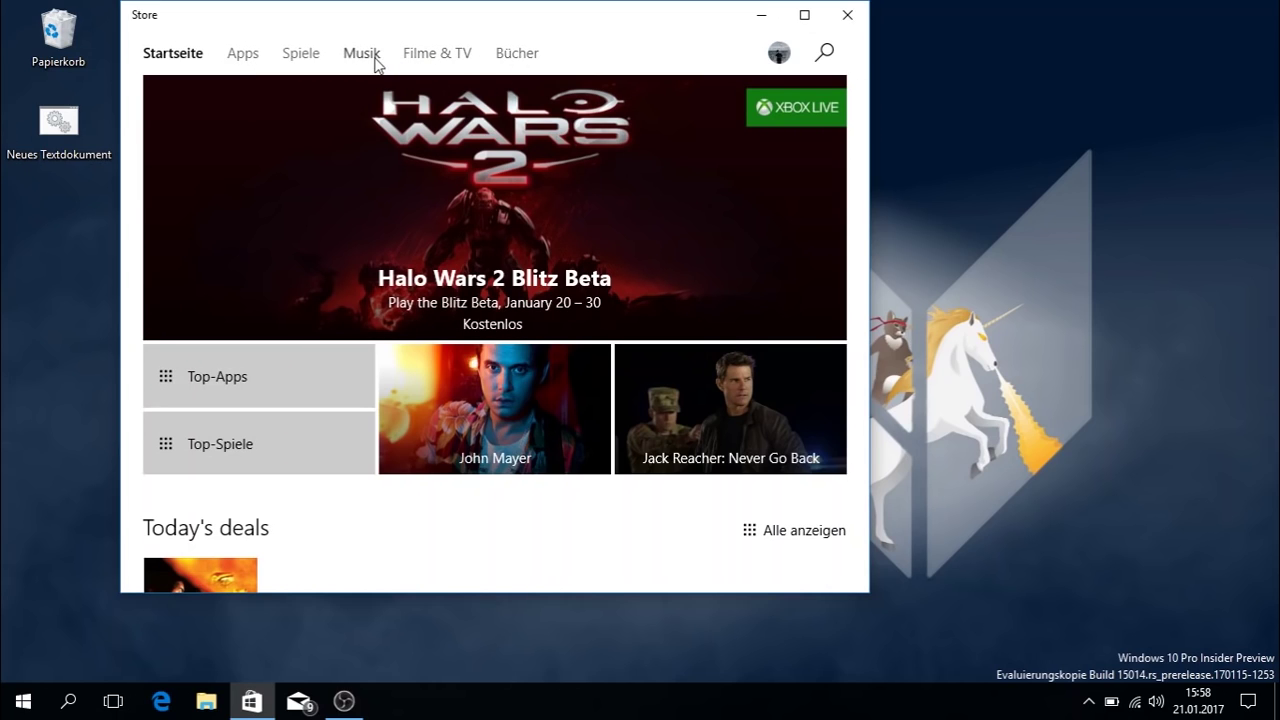
left_click(516, 54)
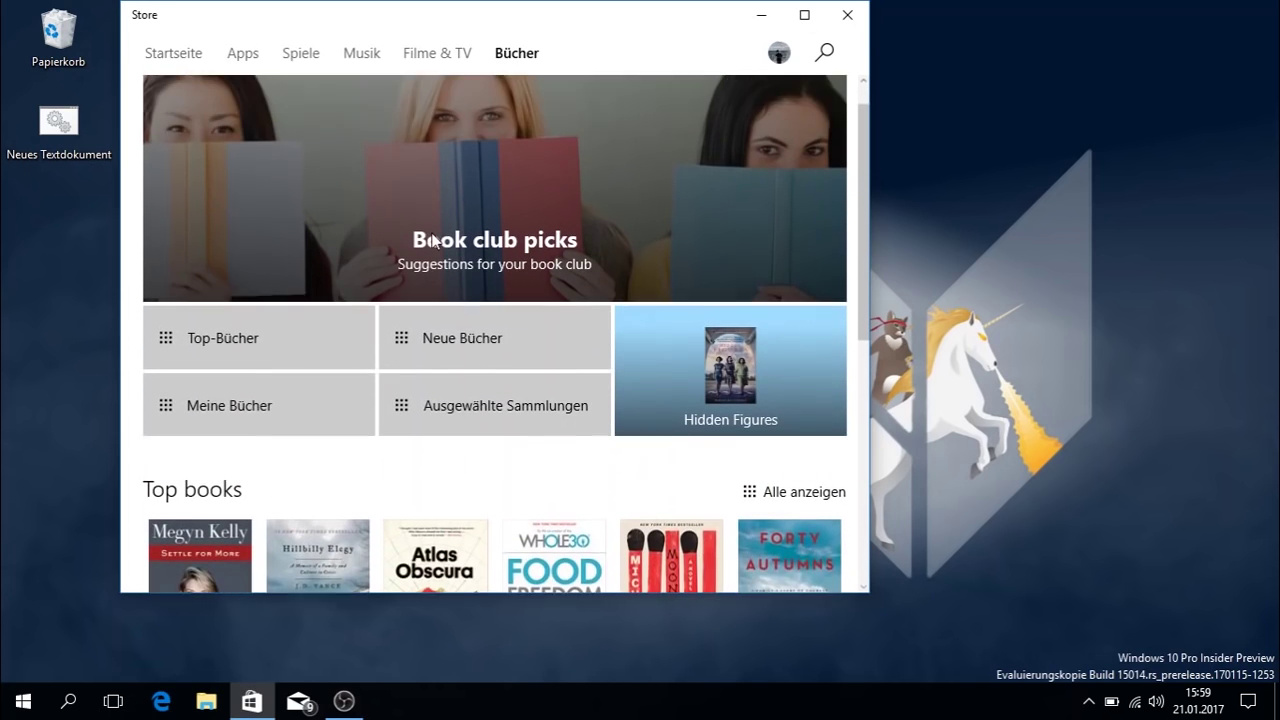
scroll(431, 232, "down", 2)
scroll(438, 230, "up", 3)
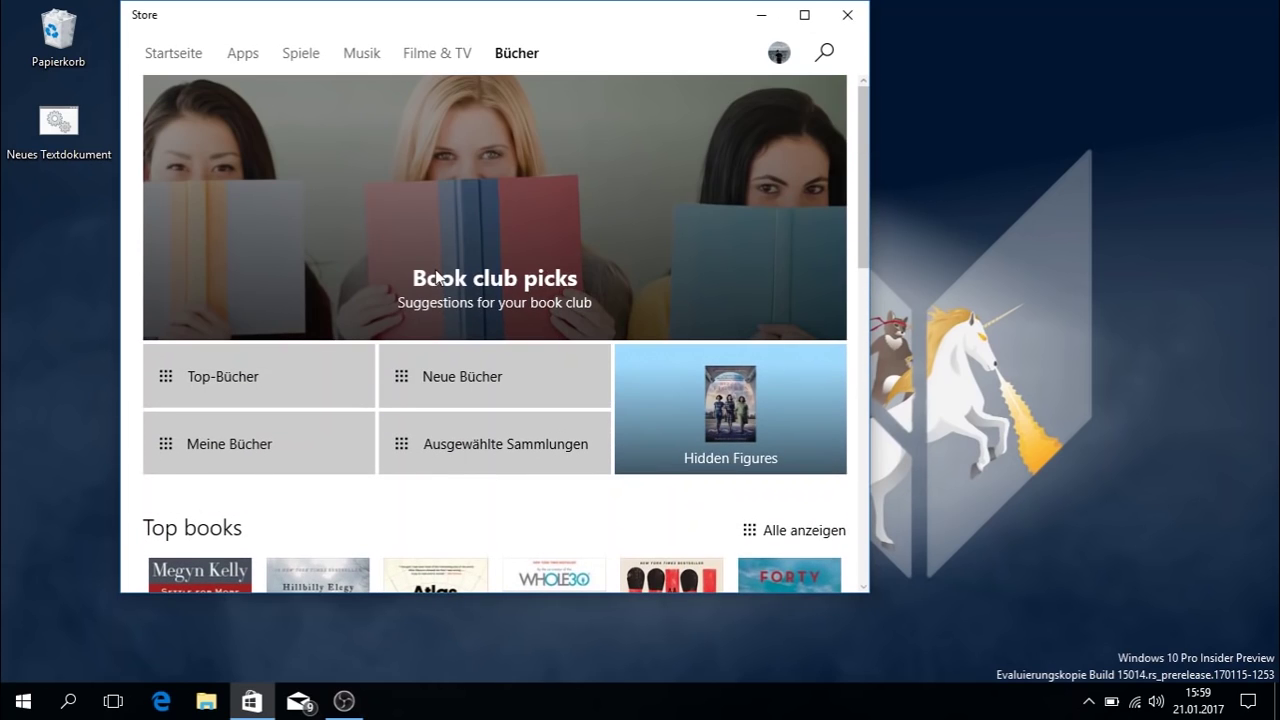
Step: Open the Book club picks collection and browse the suggested books with their prices
left_click(437, 279)
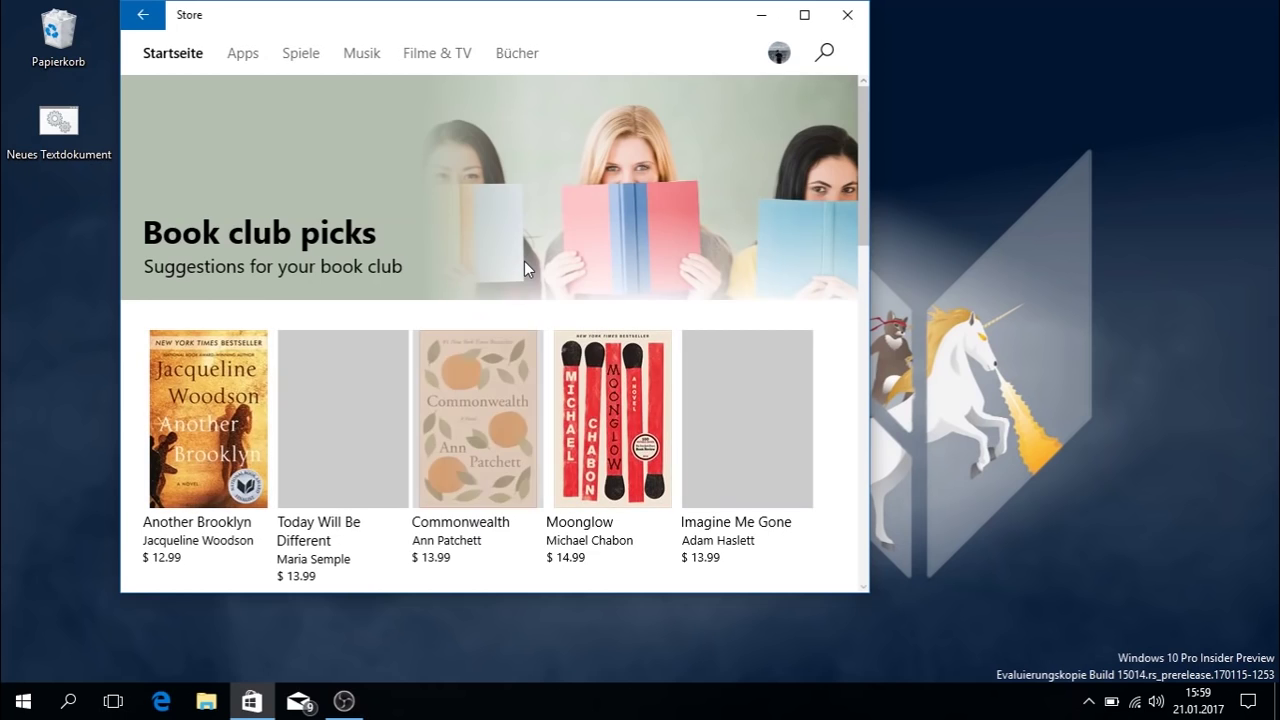
scroll(524, 262, "down", 3)
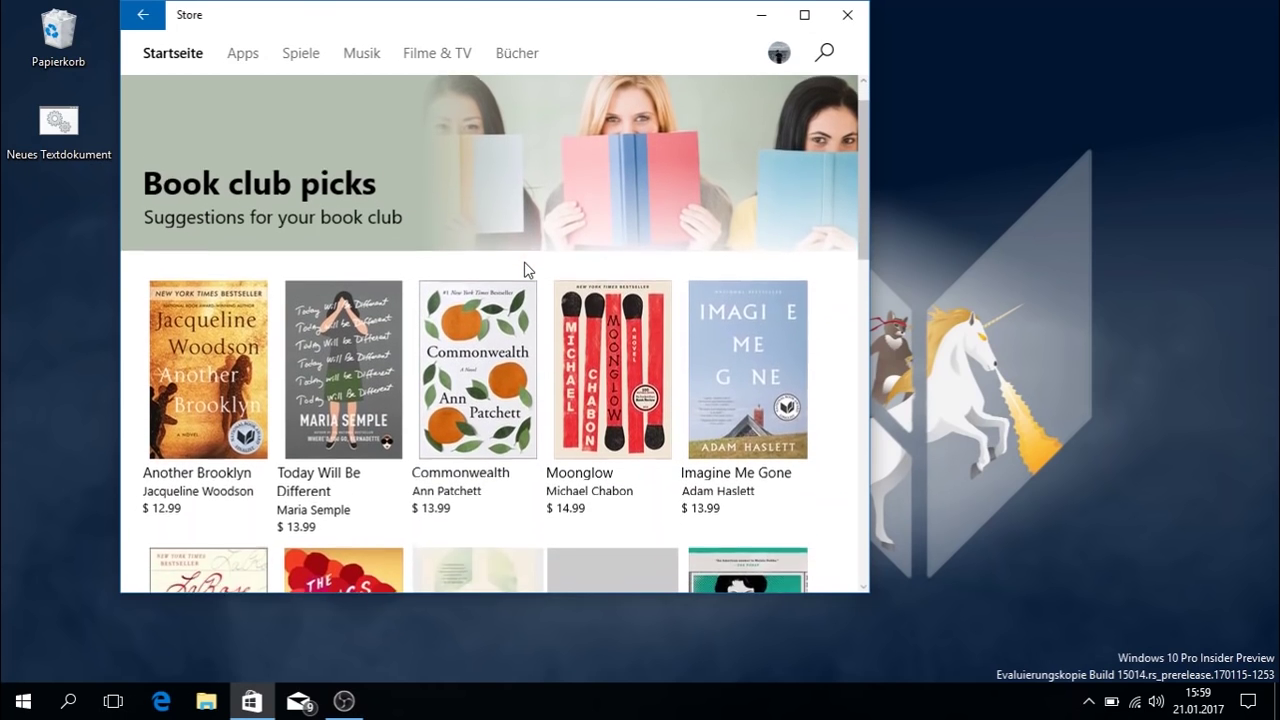
scroll(524, 264, "down", 5)
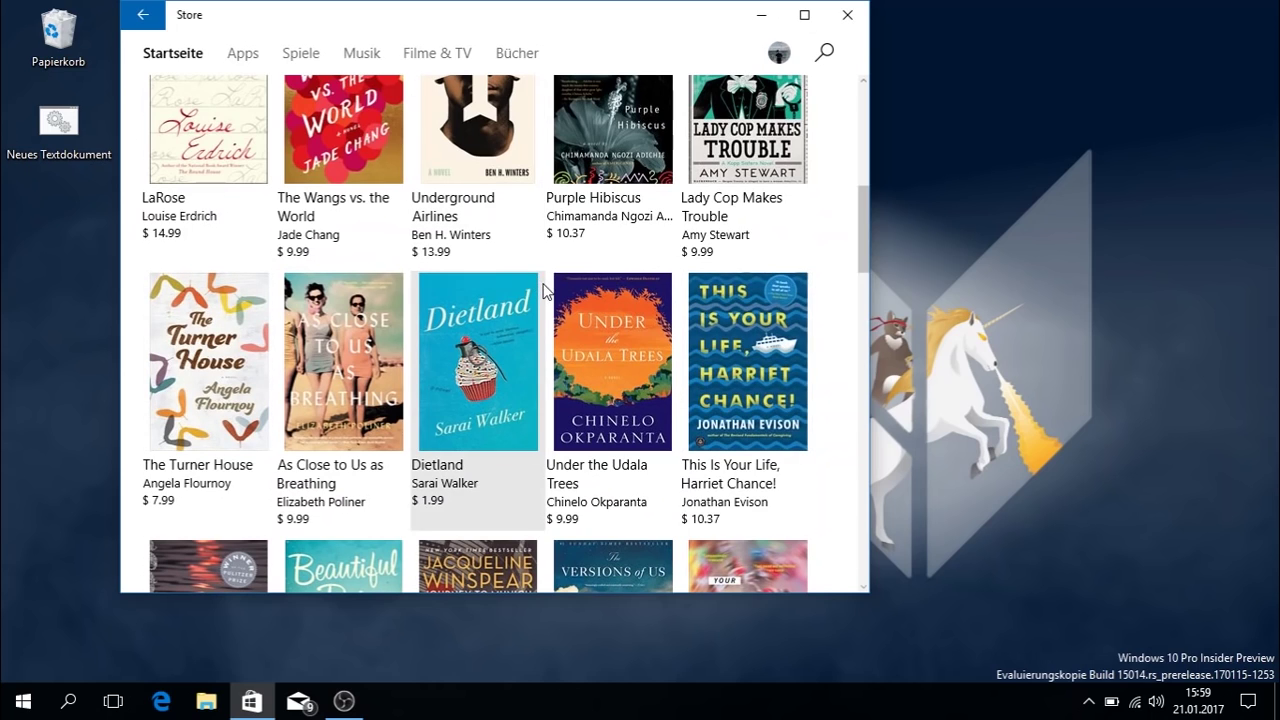
scroll(543, 289, "down", 6)
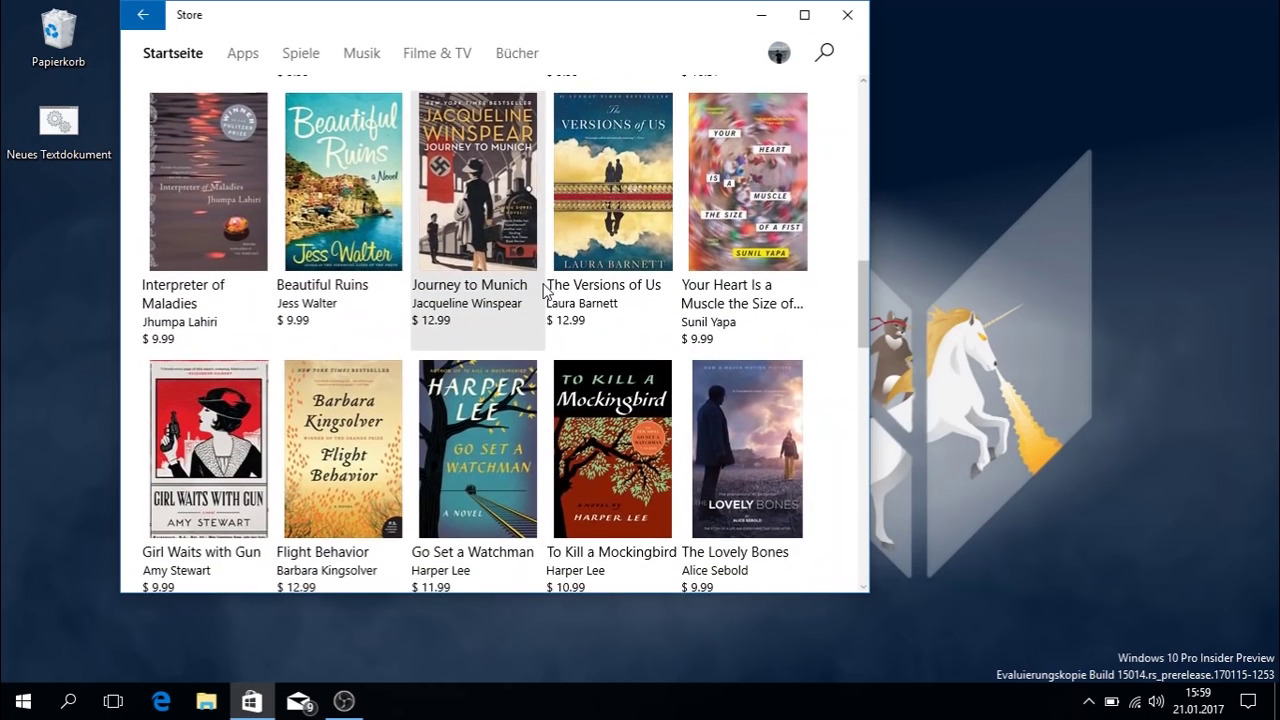
scroll(544, 289, "down", 2)
Step: Change the Windows country or region to Deutschland in the Settings app and update the Store to apply the new region
key("super+i")
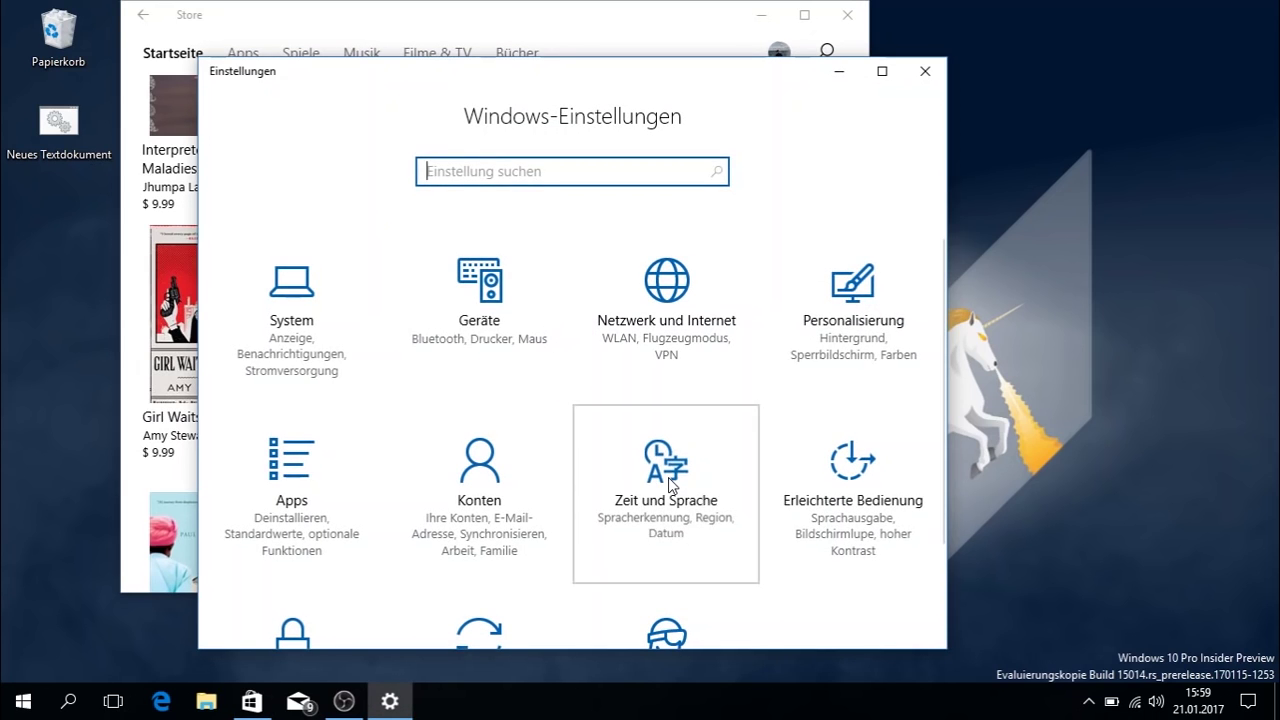
left_click(668, 479)
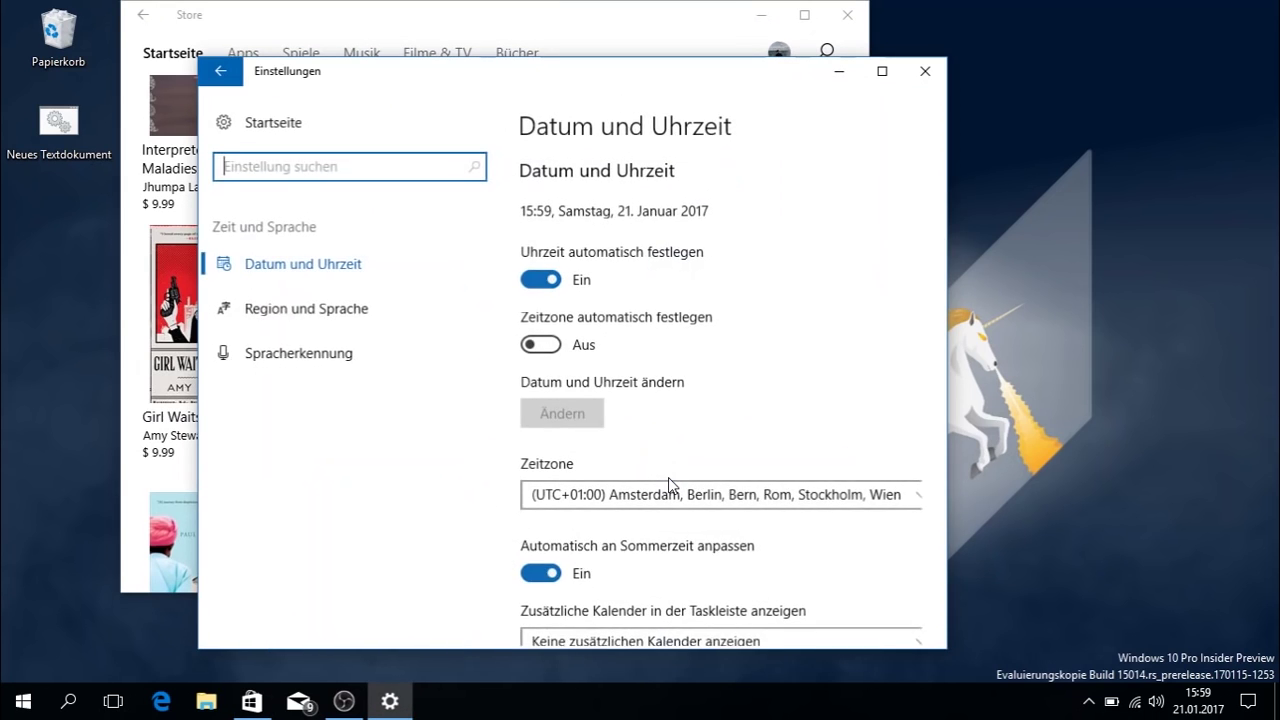
left_click(276, 292)
left_click(580, 262)
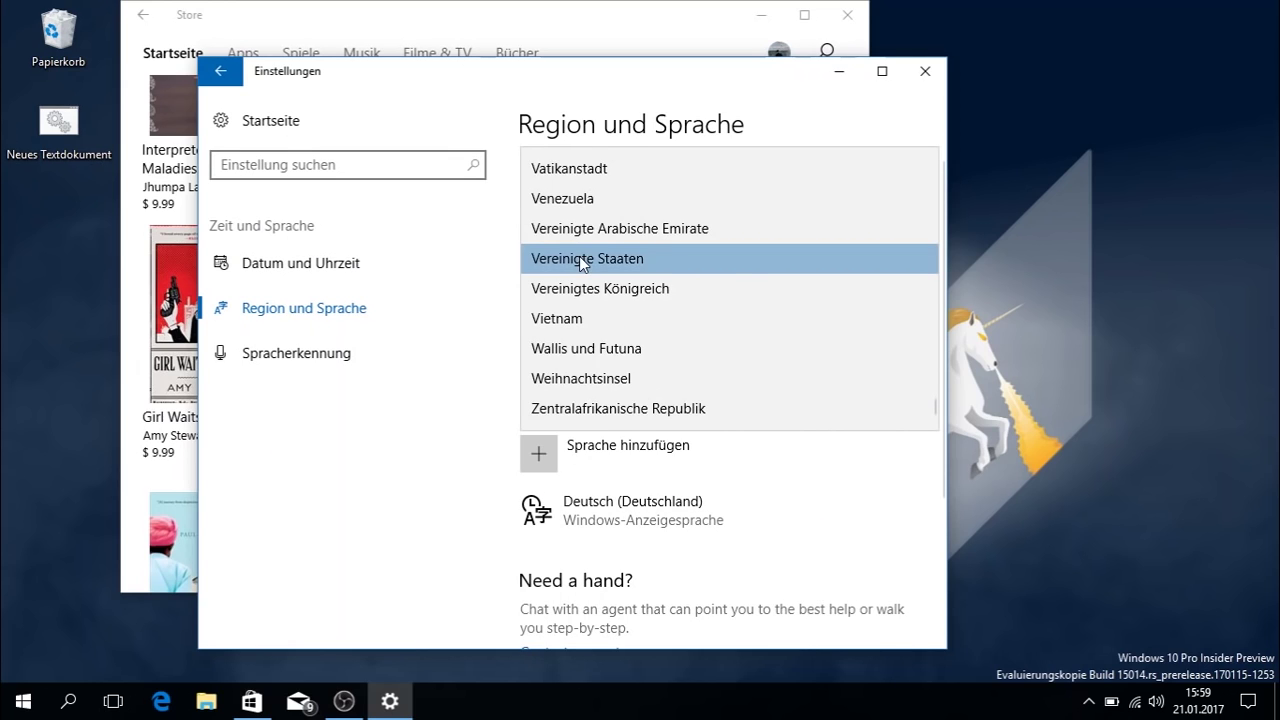
scroll(579, 256, "down", 1)
scroll(579, 256, "up", 7)
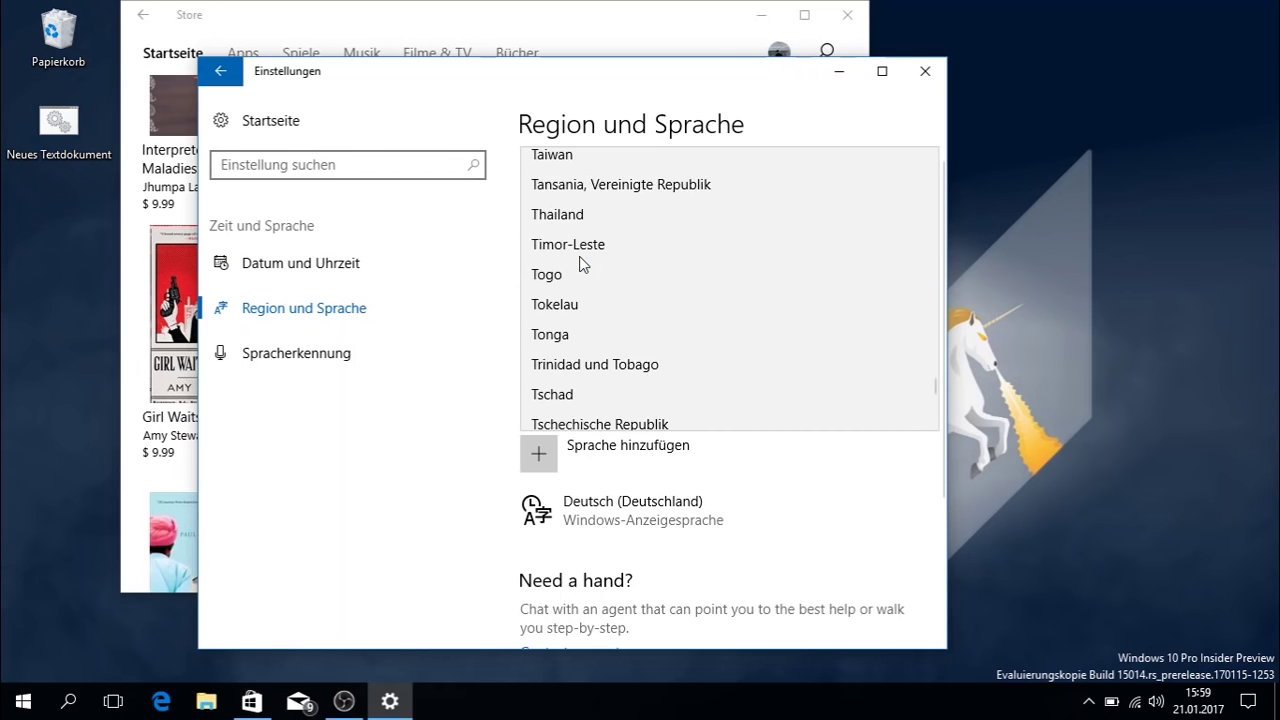
scroll(579, 256, "up", 8)
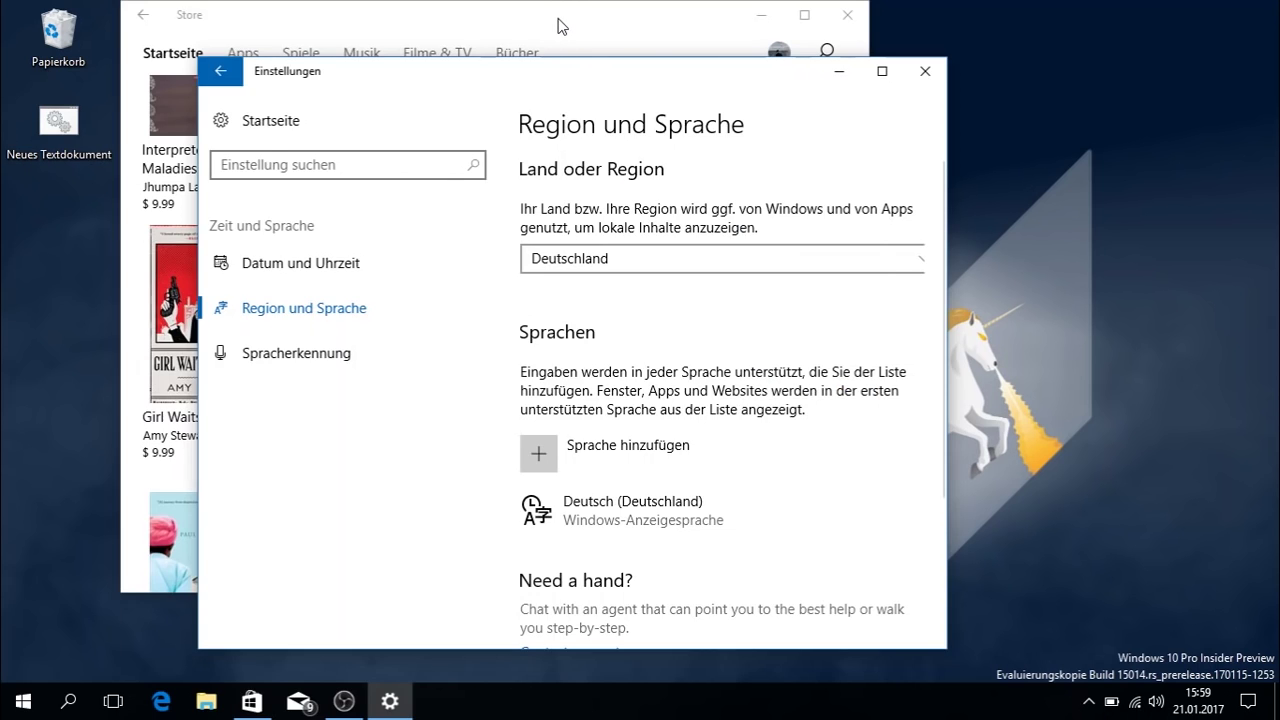
left_click(557, 25)
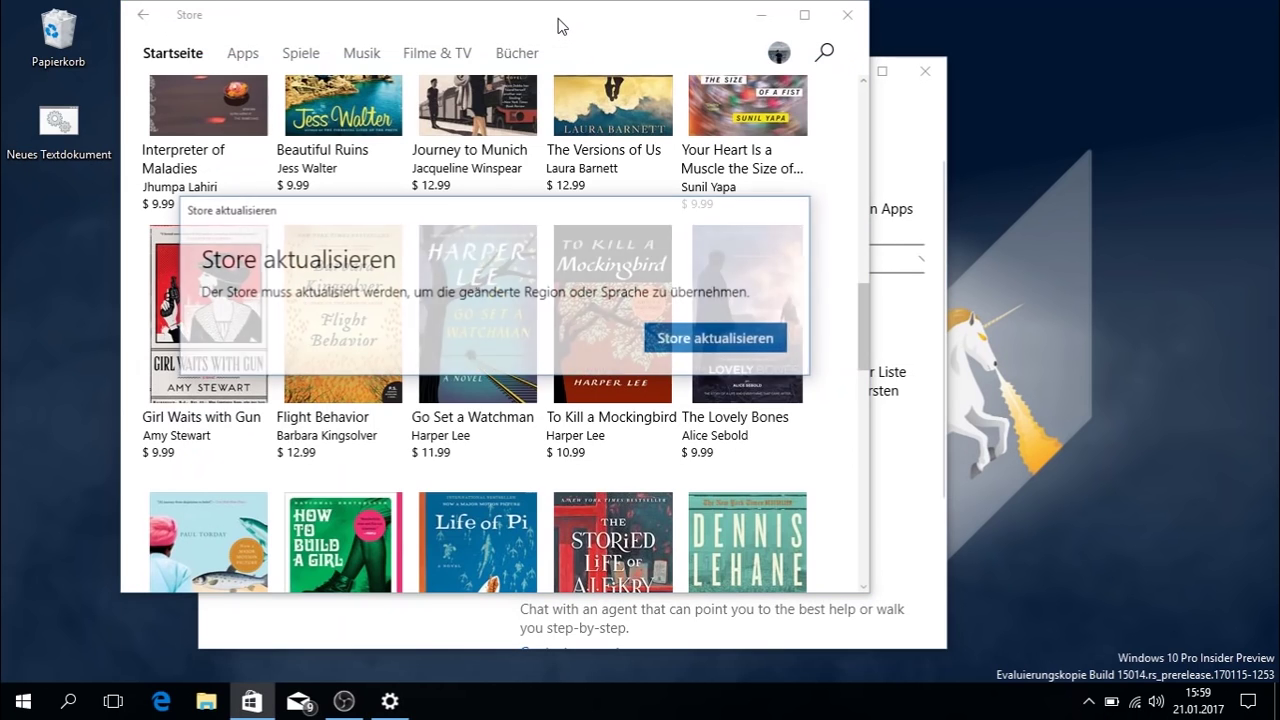
left_click(695, 347)
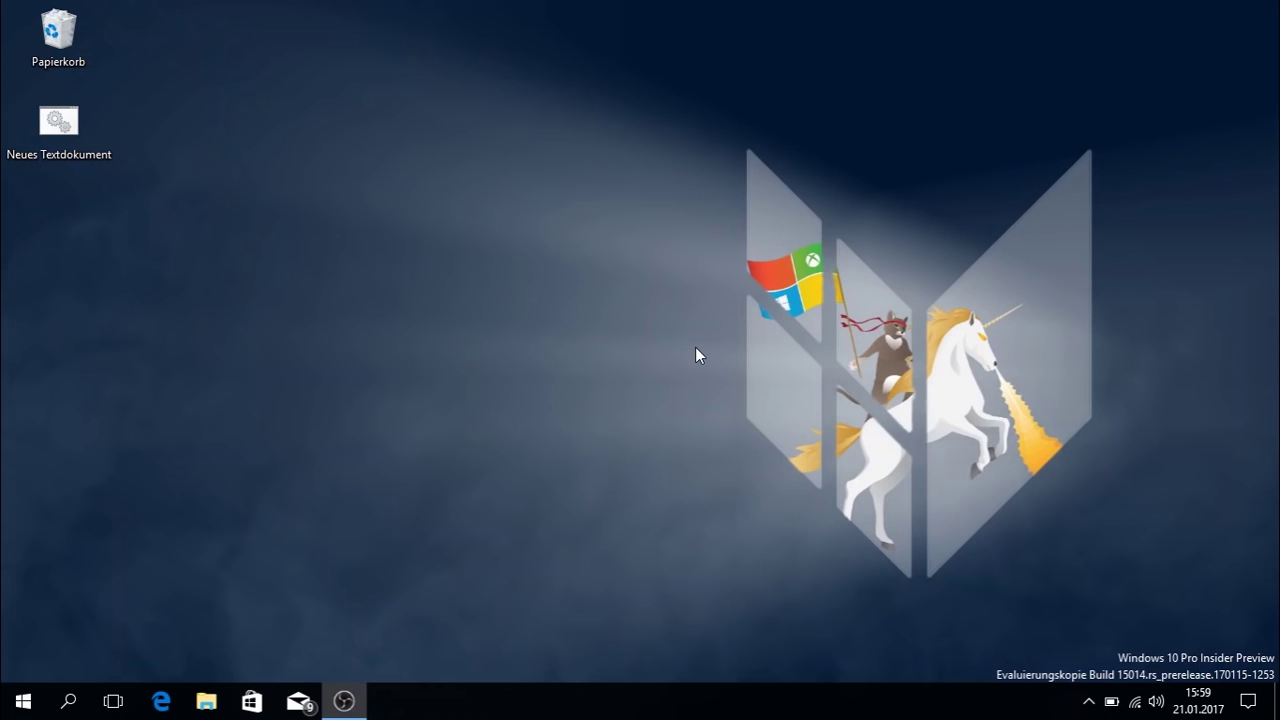
Step: Open the Farben page of the personalization settings and choose the dark purple in the third row of Windows colors as accent color
key("super+i")
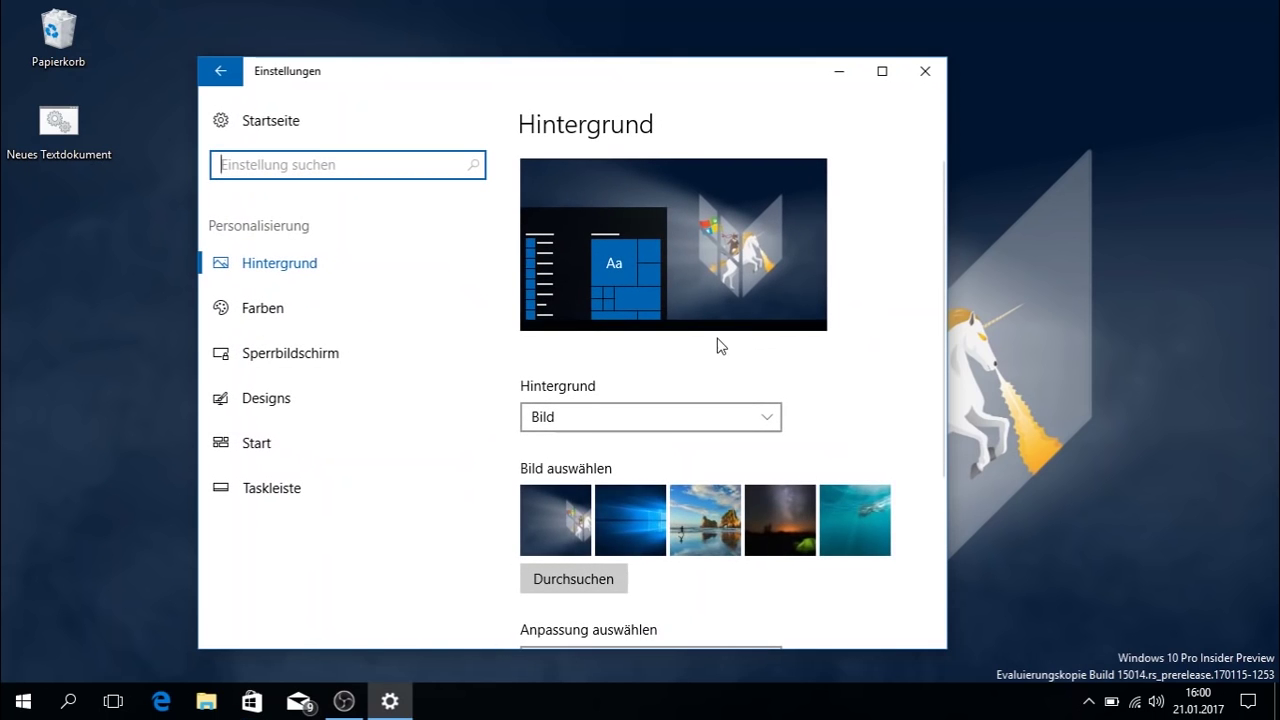
scroll(712, 346, "down", 1)
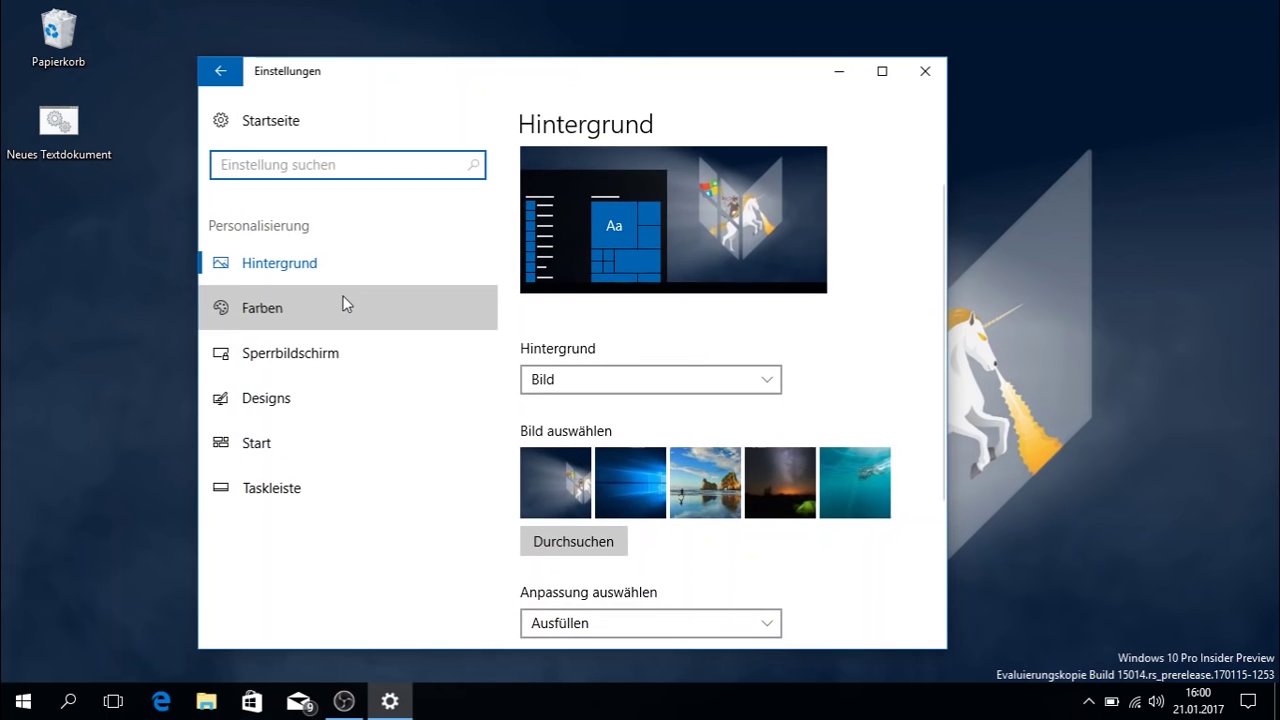
scroll(760, 340, "down", 2)
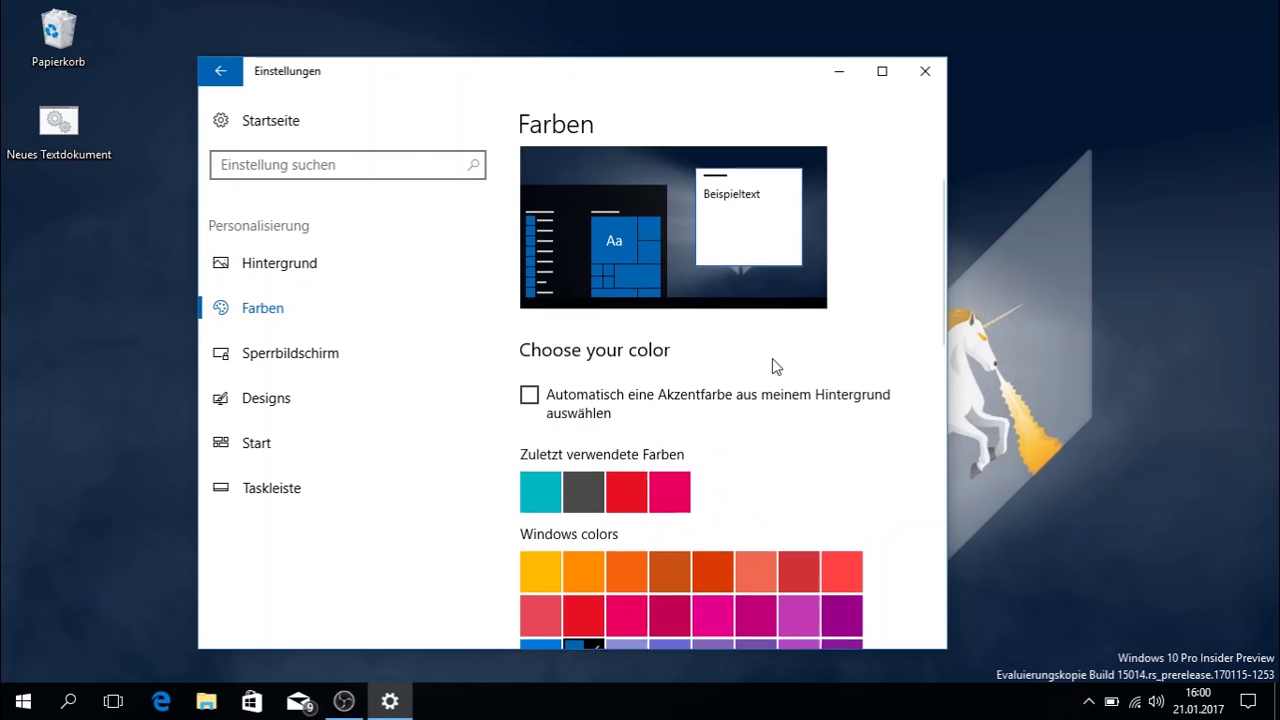
scroll(772, 359, "down", 4)
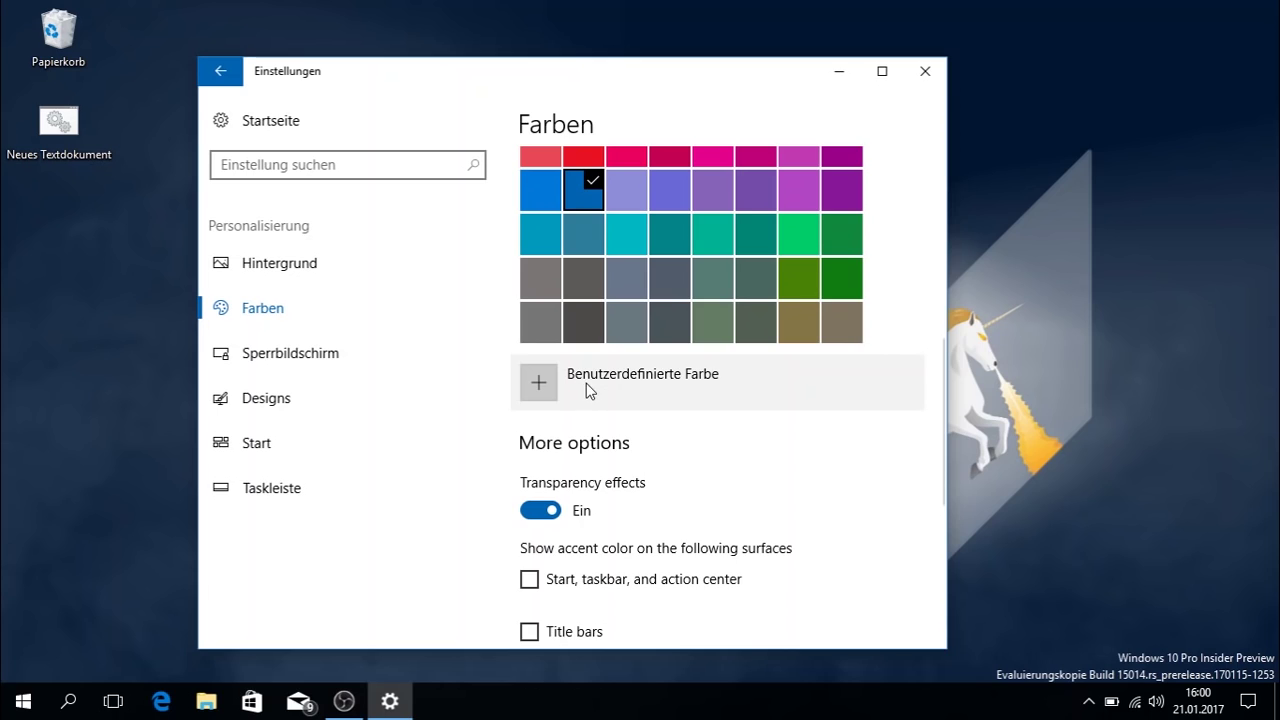
scroll(586, 385, "up", 1)
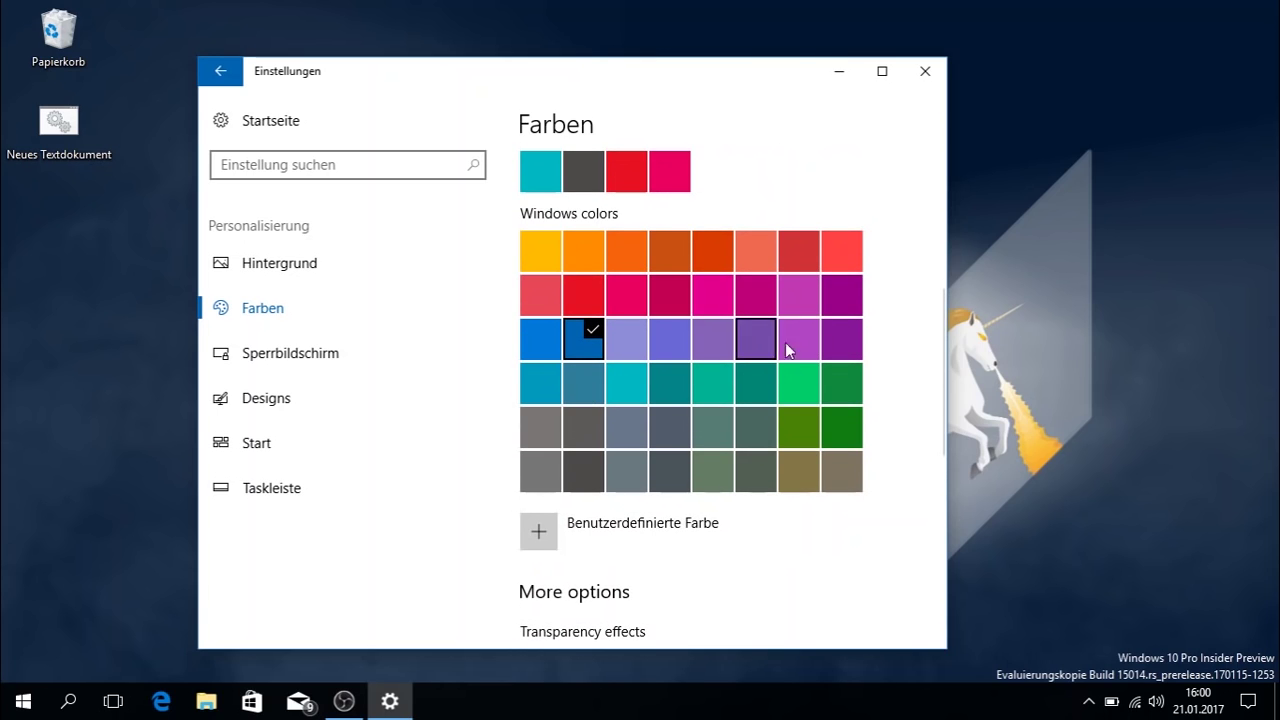
left_click(859, 292)
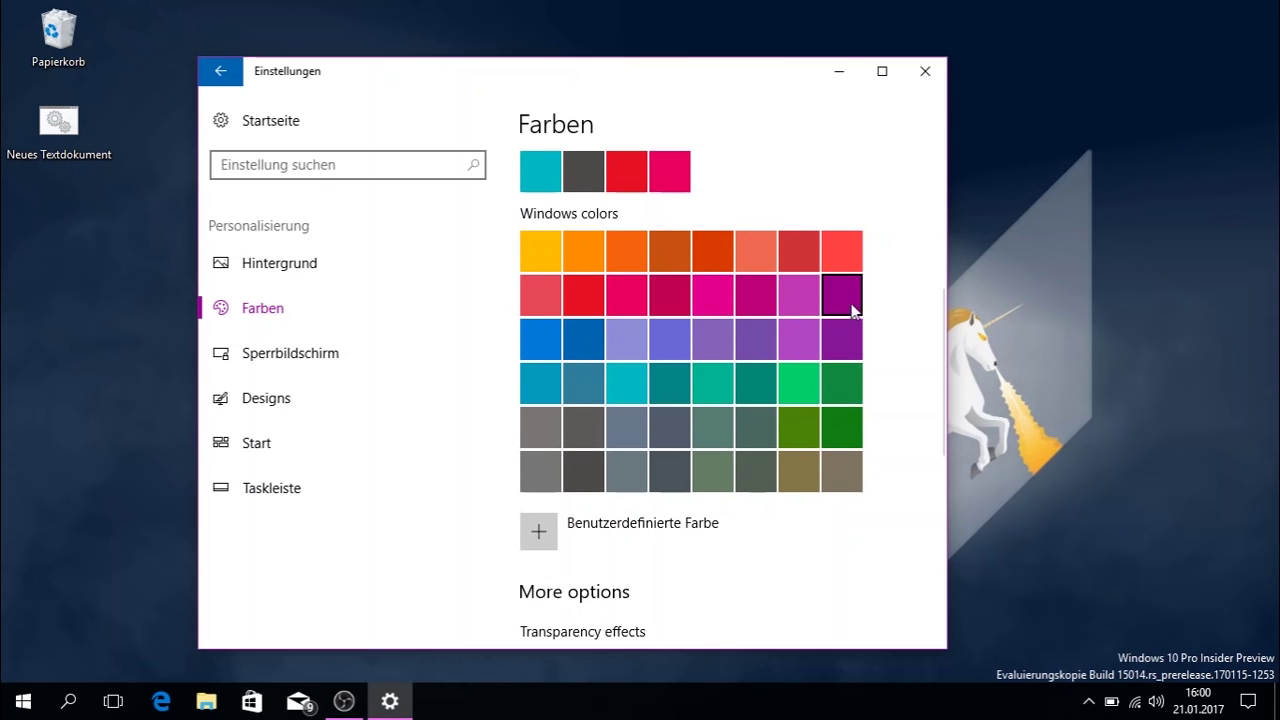
left_click(839, 339)
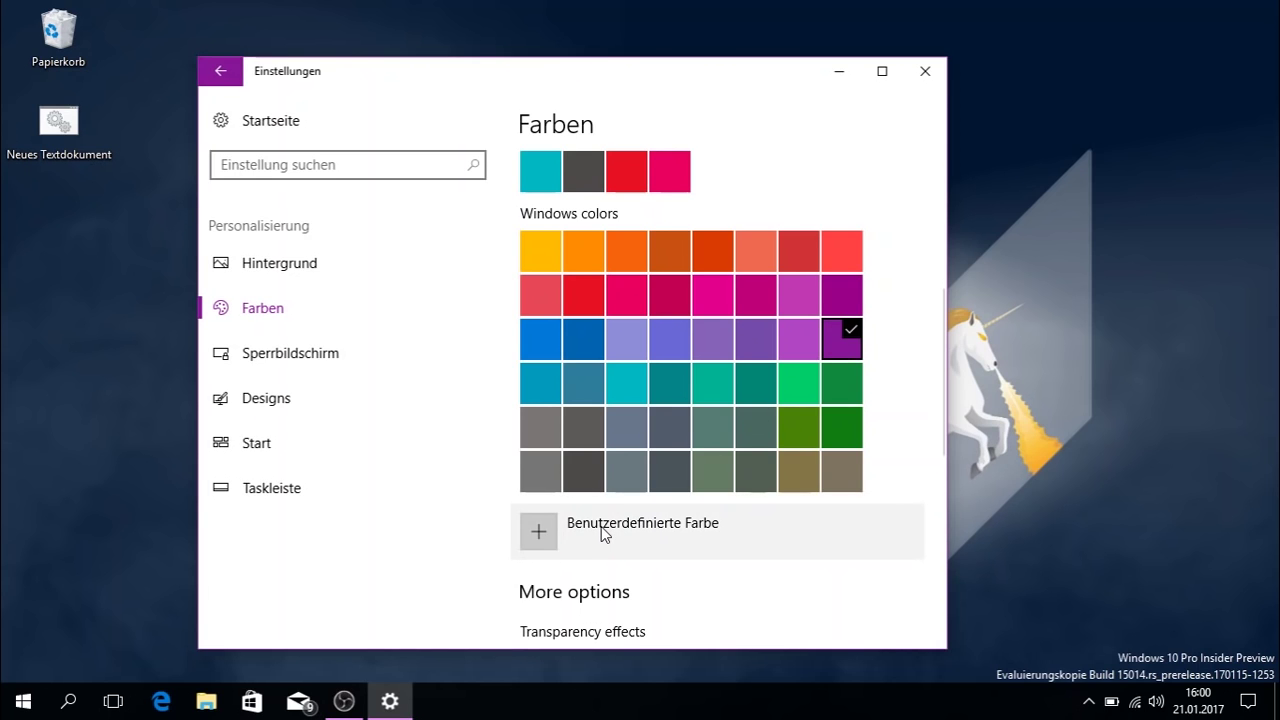
Step: Open the custom accent color picker and sample different shades, including teal and tan
left_click(603, 533)
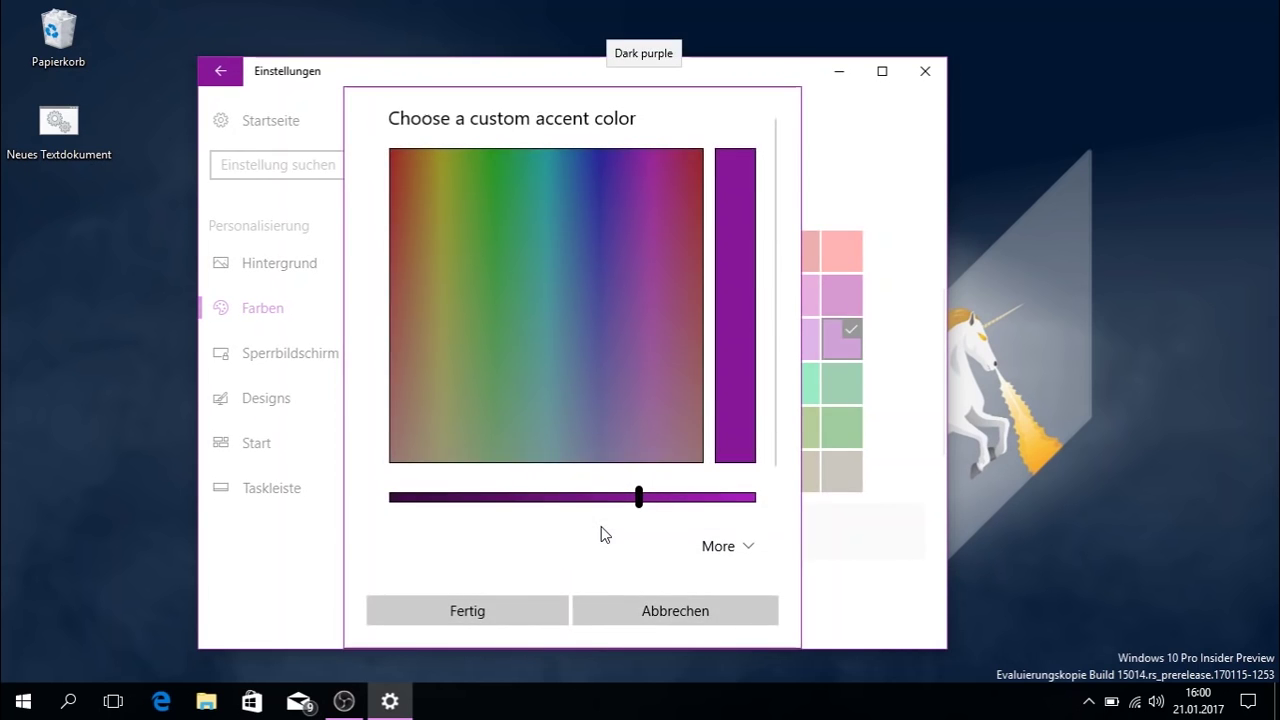
left_click_drag(595, 269, 536, 247)
mouse_move(629, 498)
left_mouse_down()
mouse_move(394, 497)
mouse_move(749, 517)
mouse_move(367, 522)
mouse_move(632, 508)
left_mouse_up()
left_click(627, 313)
left_click(531, 363)
left_click(536, 320)
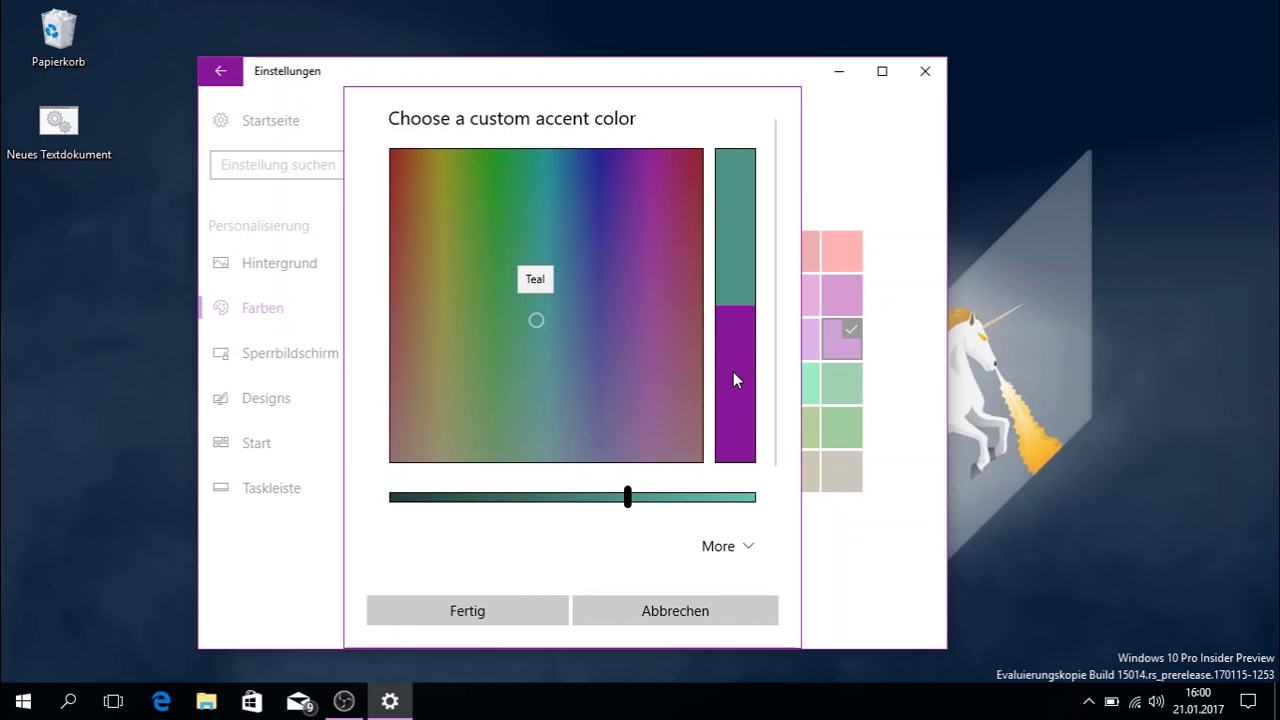
left_click_drag(570, 357, 433, 228)
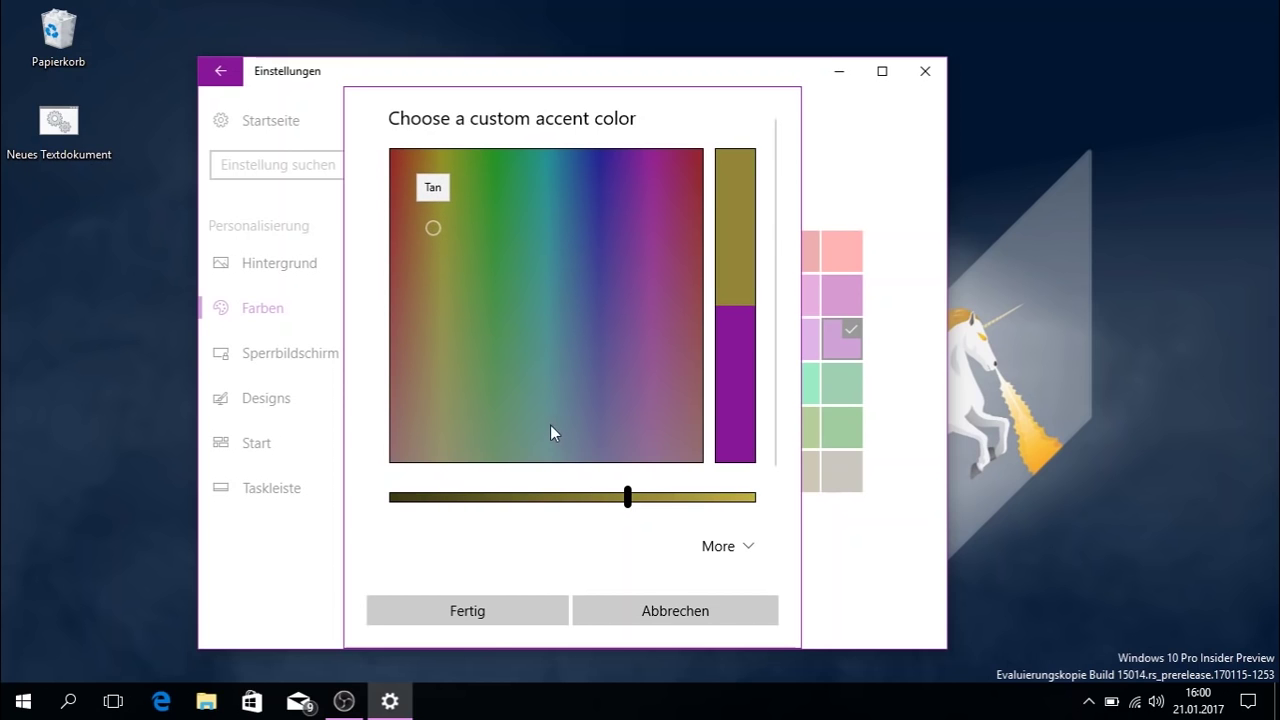
Step: Apply a dark red as the custom accent color and check how it looks in the Start menu
left_click_drag(621, 497, 747, 497)
left_click_drag(428, 252, 790, 197)
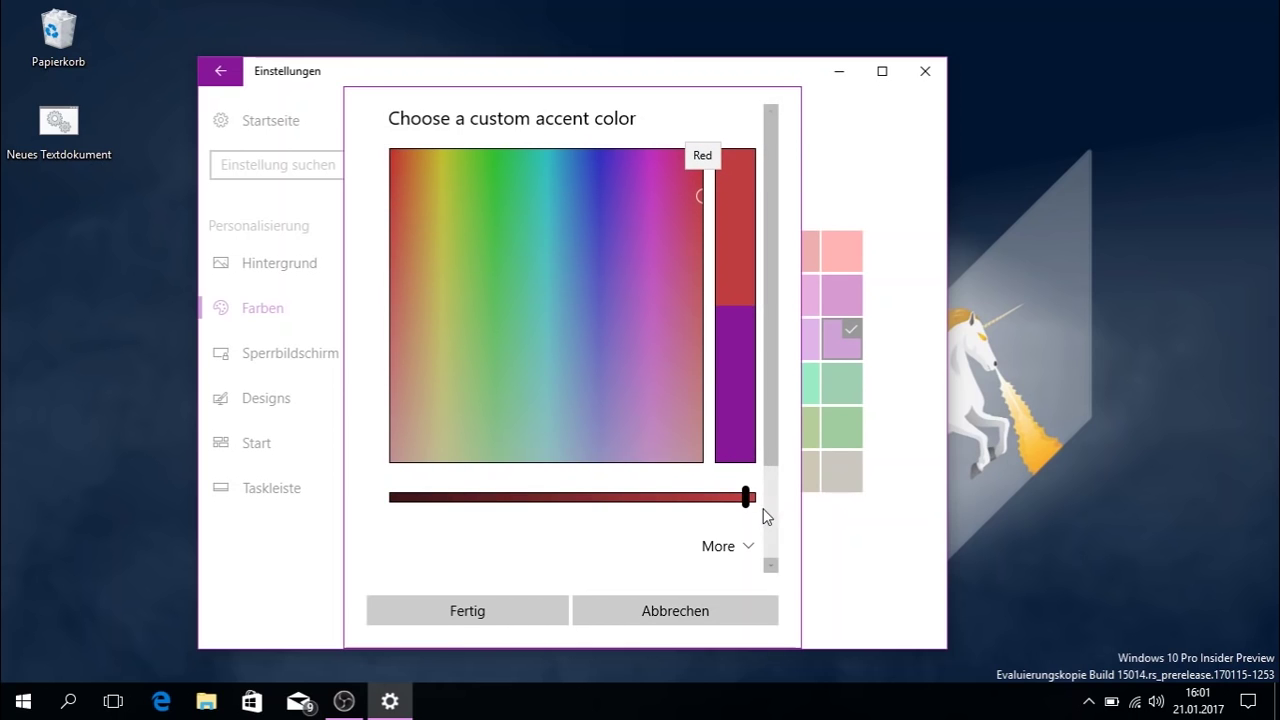
left_click_drag(748, 498, 549, 513)
scroll(600, 550, "down", 2)
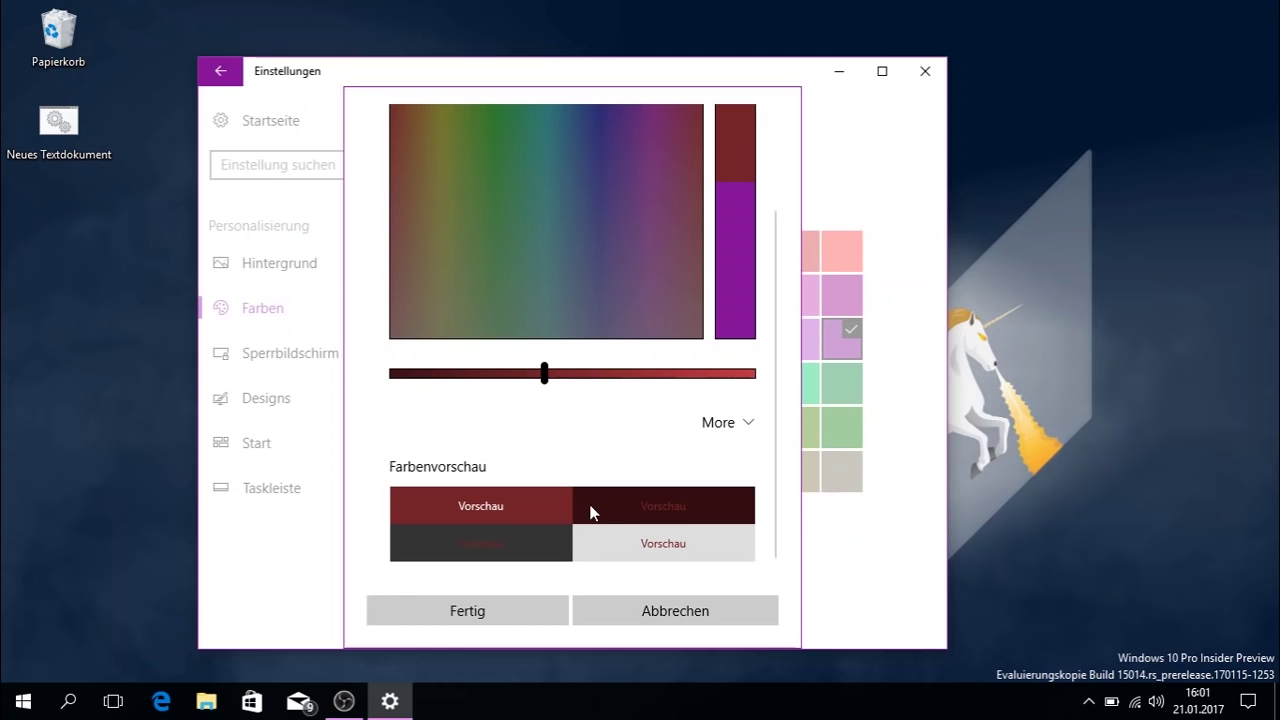
left_click(431, 618)
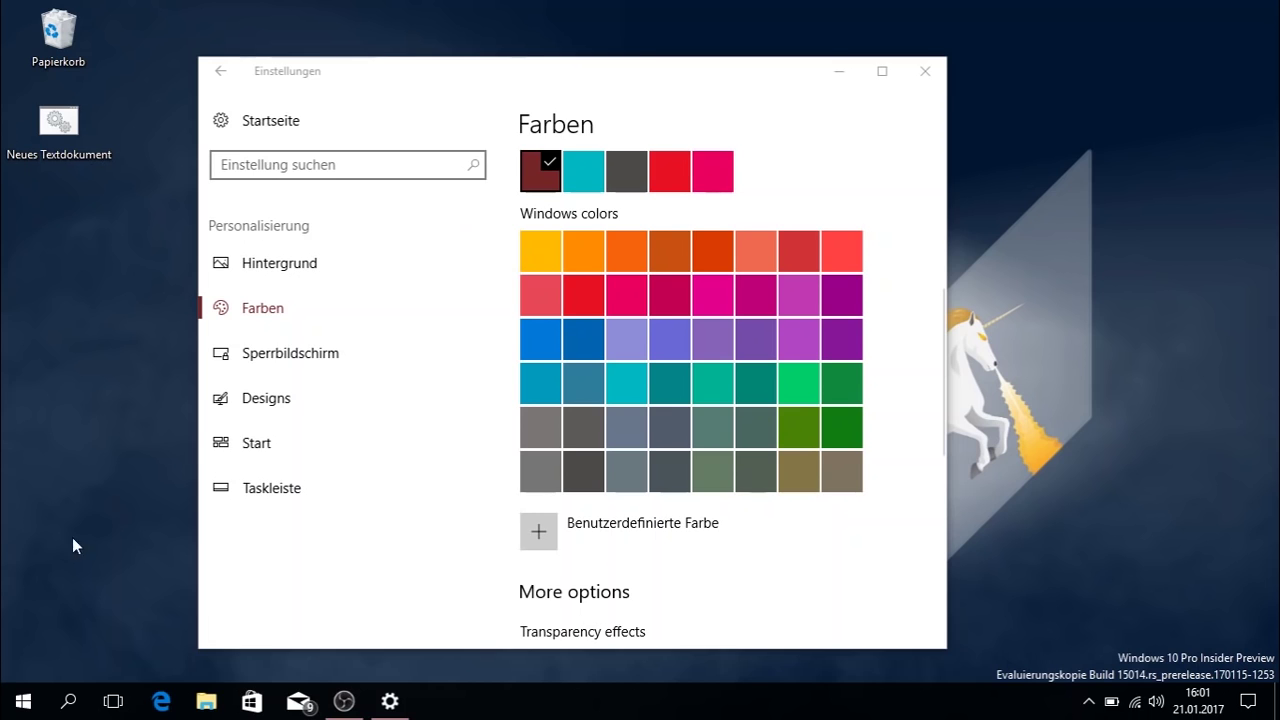
key("super")
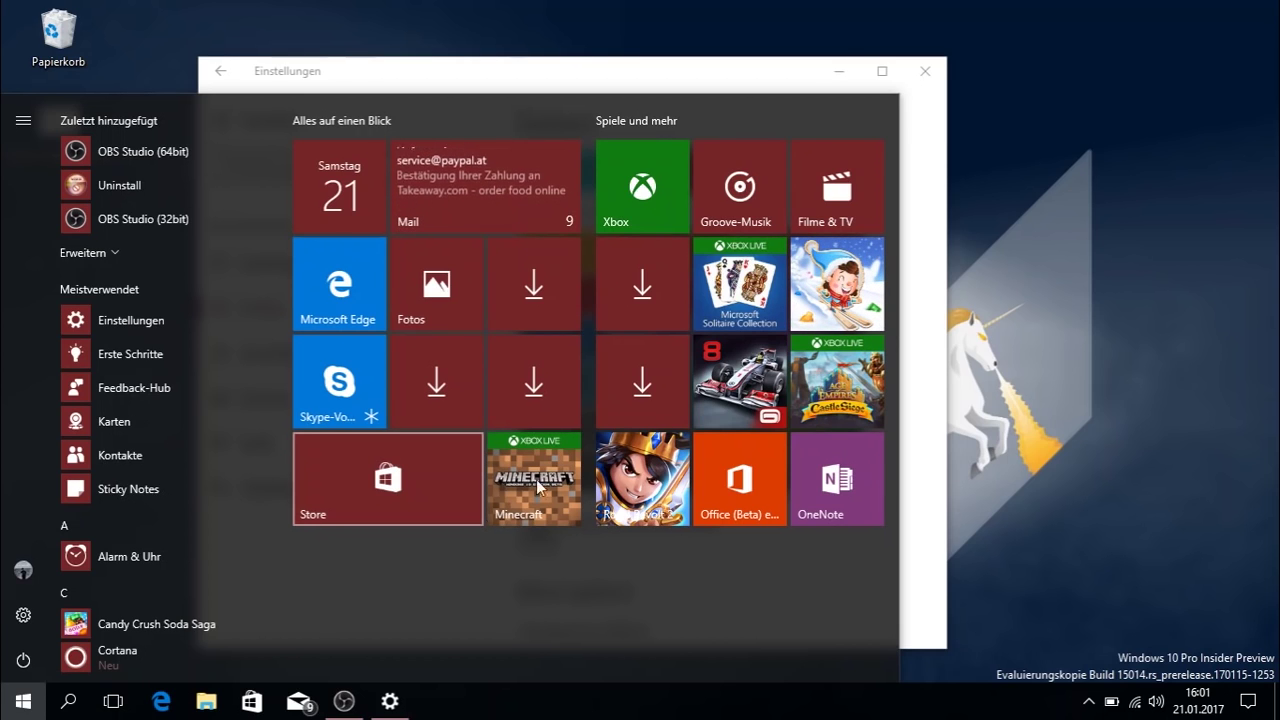
left_click(915, 353)
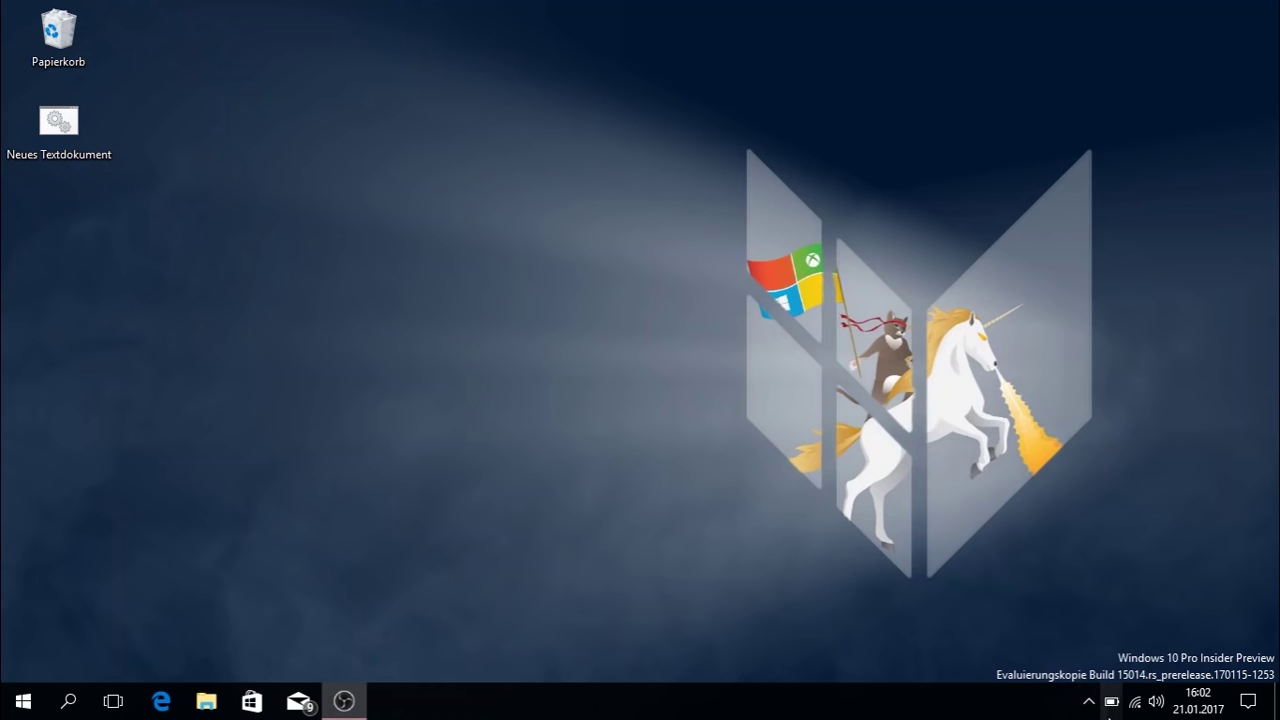
Step: Open the Energieoptionen, reveal the additional power plans and select Höchstleistung
left_click(1110, 708)
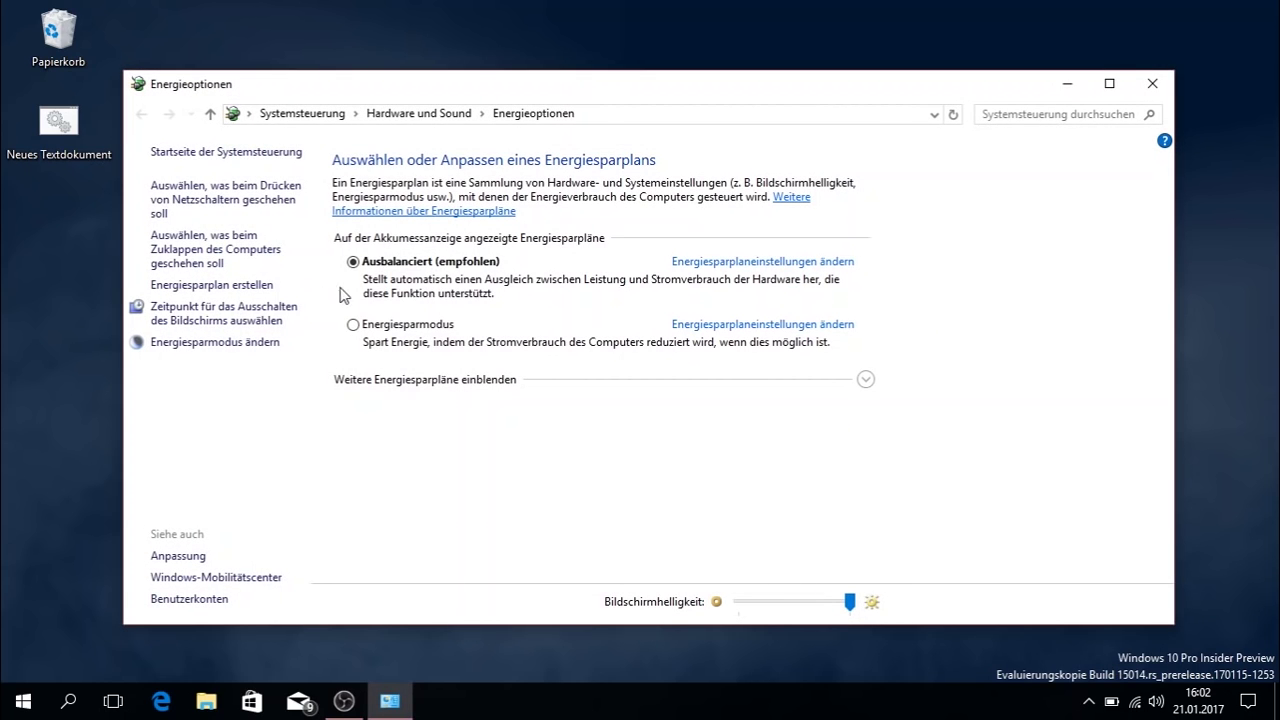
left_click(373, 384)
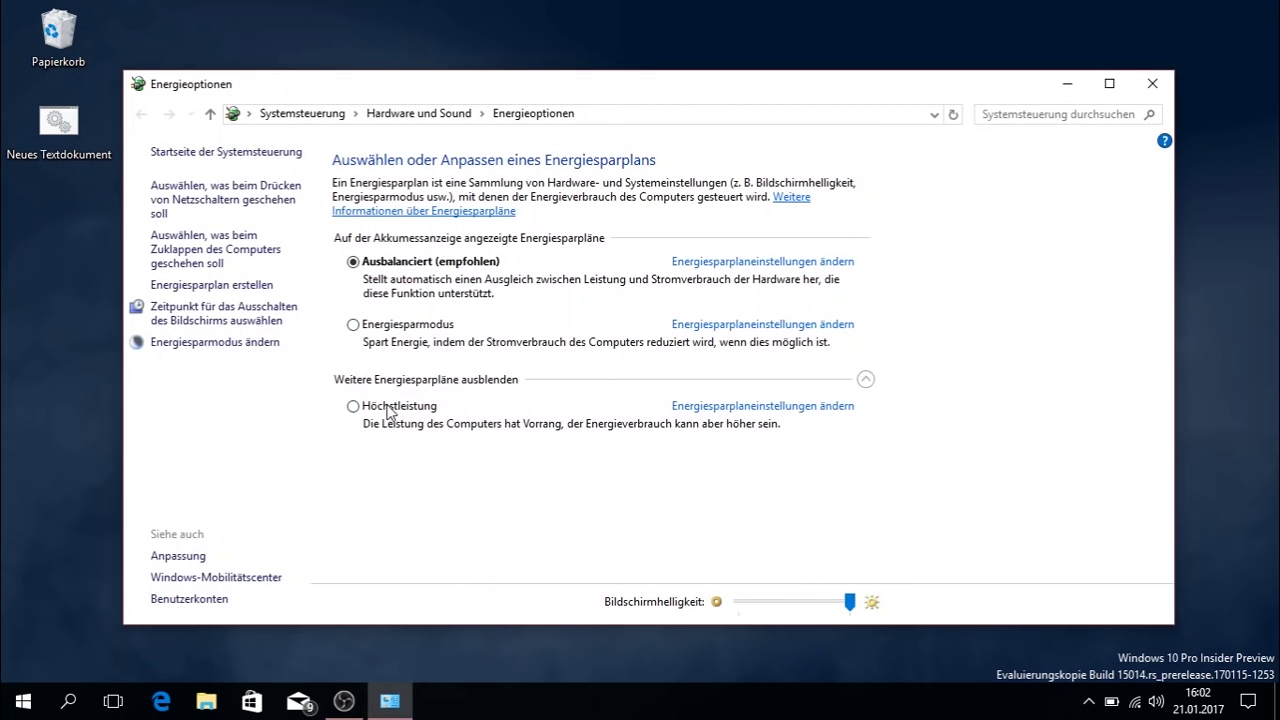
left_click(385, 409)
Step: Open the advanced settings of the Energiesparmodus plan and expand the Energie sparen group
left_click(707, 326)
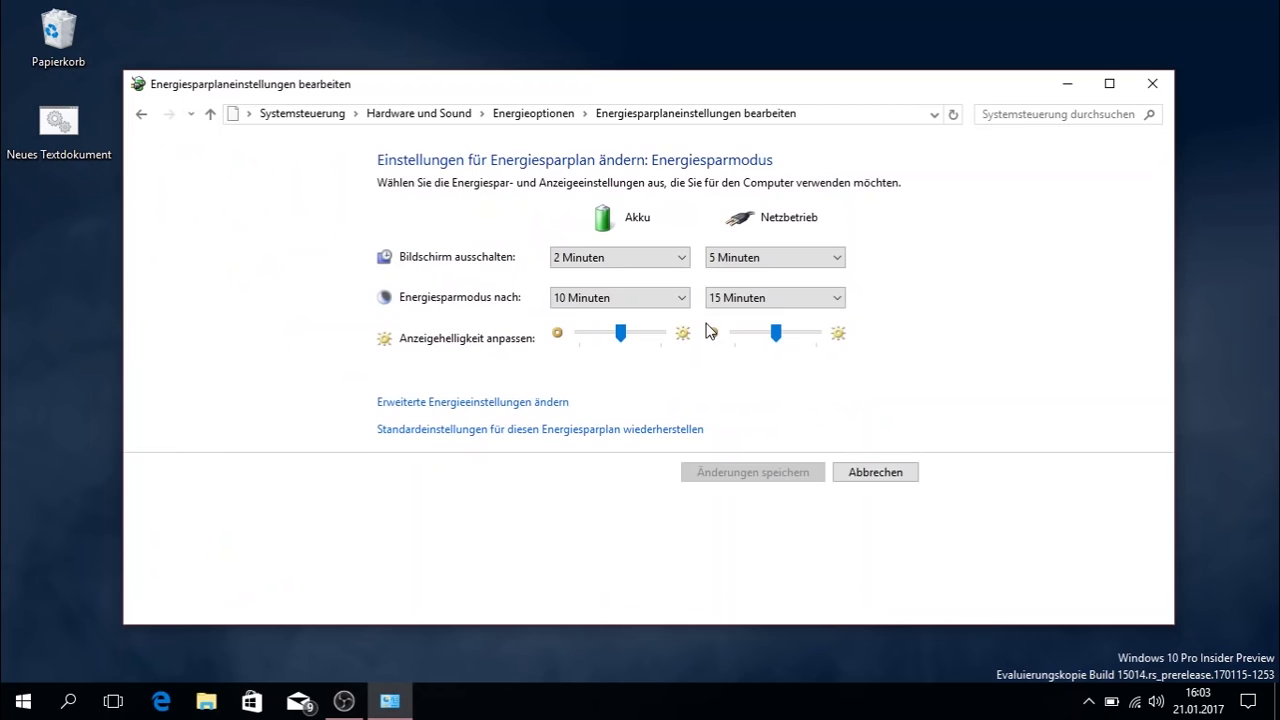
left_click(520, 405)
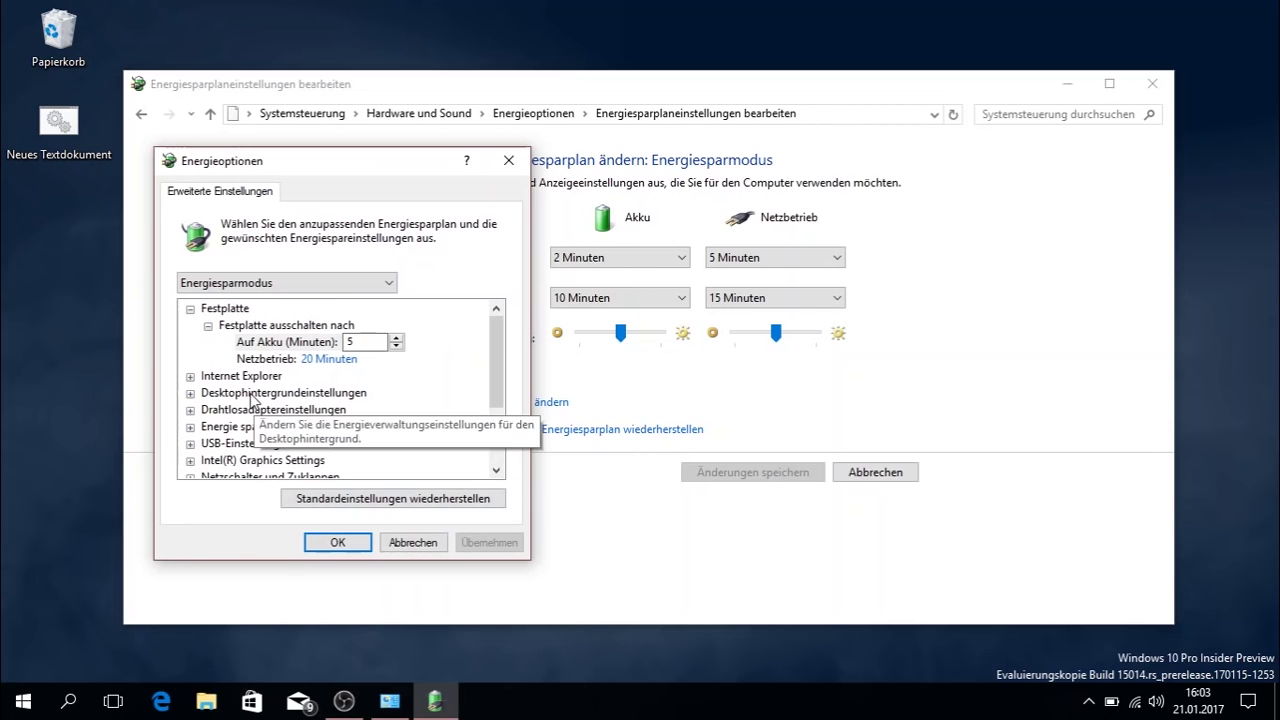
left_click(190, 427)
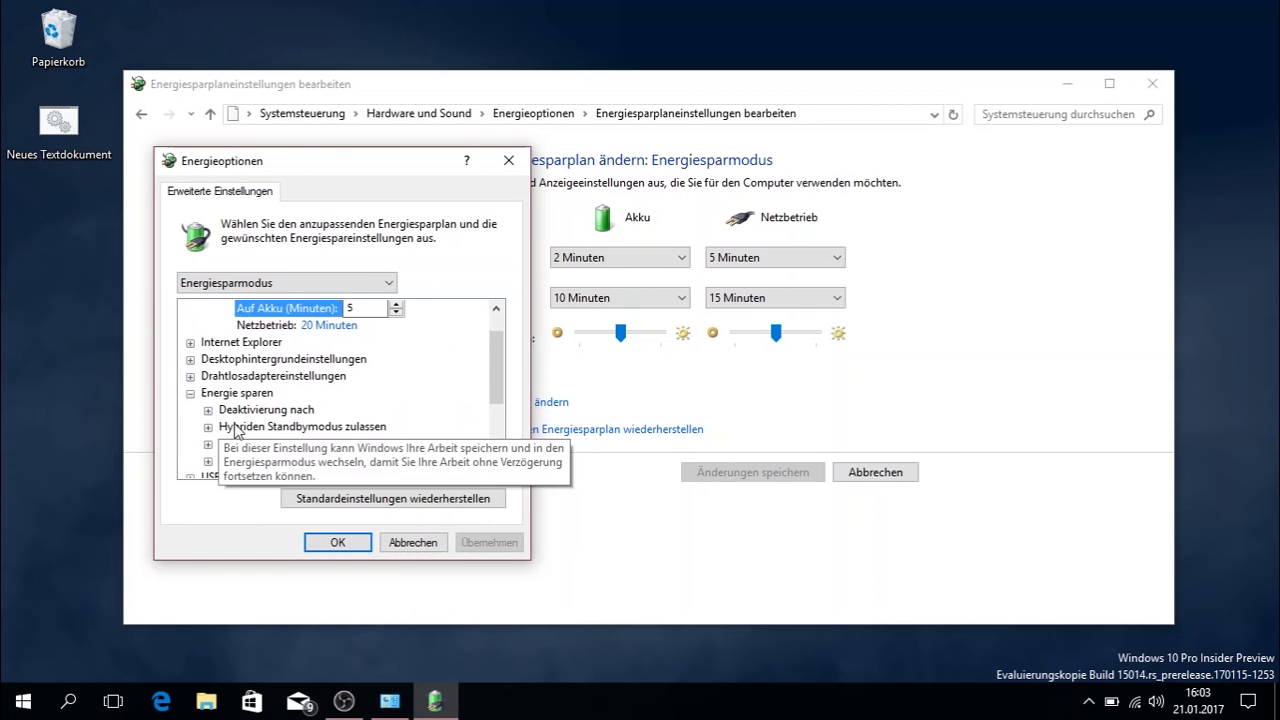
Step: Inspect the maximum processor state under Prozessorenergieverwaltung, then cancel out of the plan settings and close the Energieoptionen
scroll(195, 432, "down", 3)
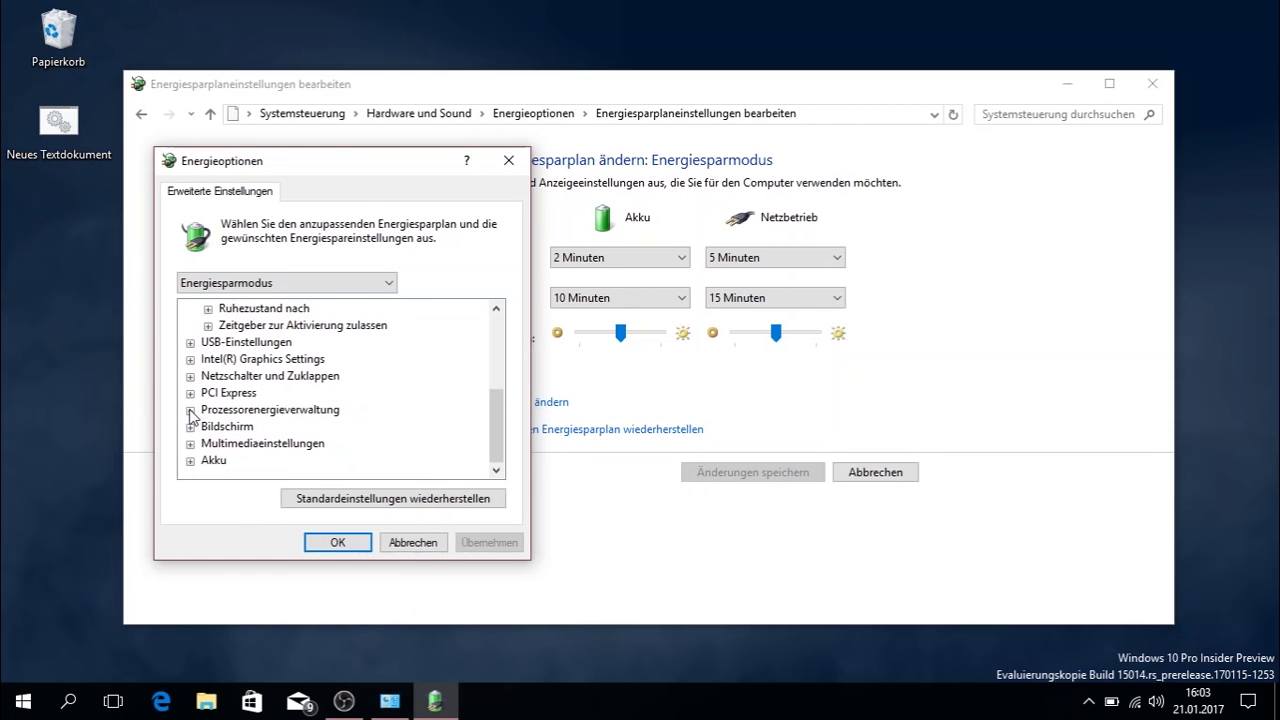
left_click(190, 410)
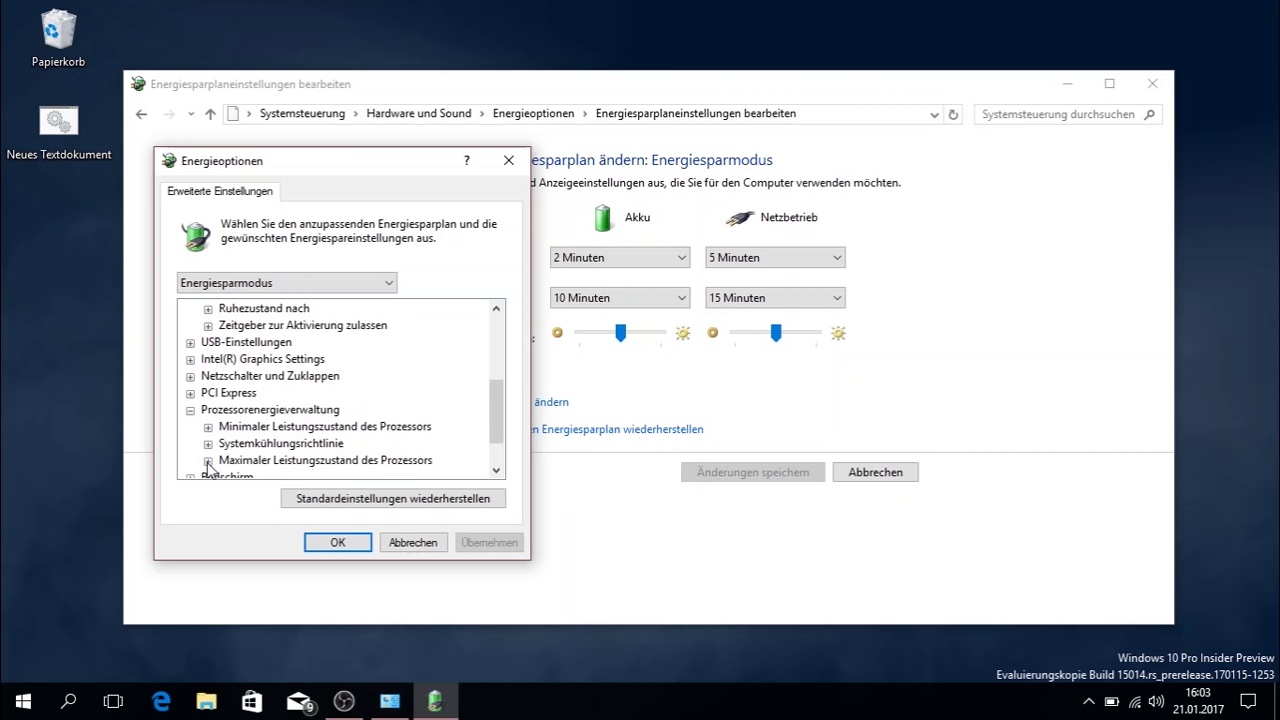
left_click(208, 460)
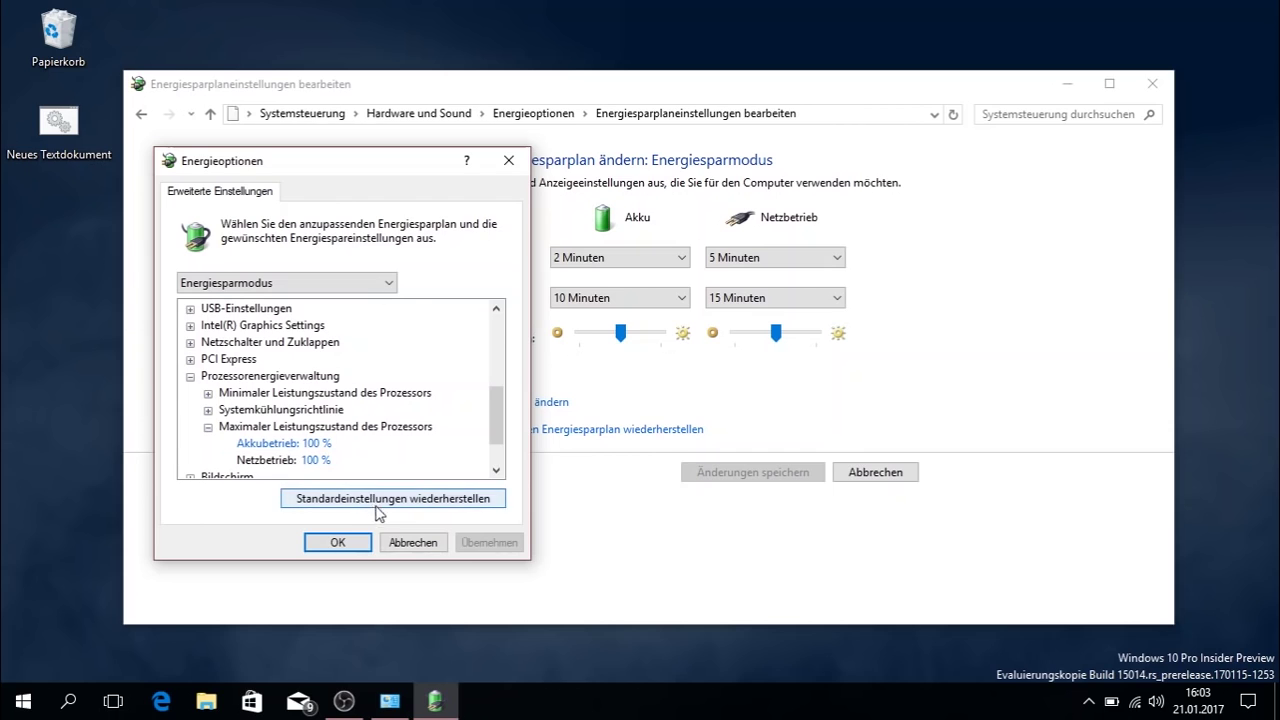
left_click(393, 542)
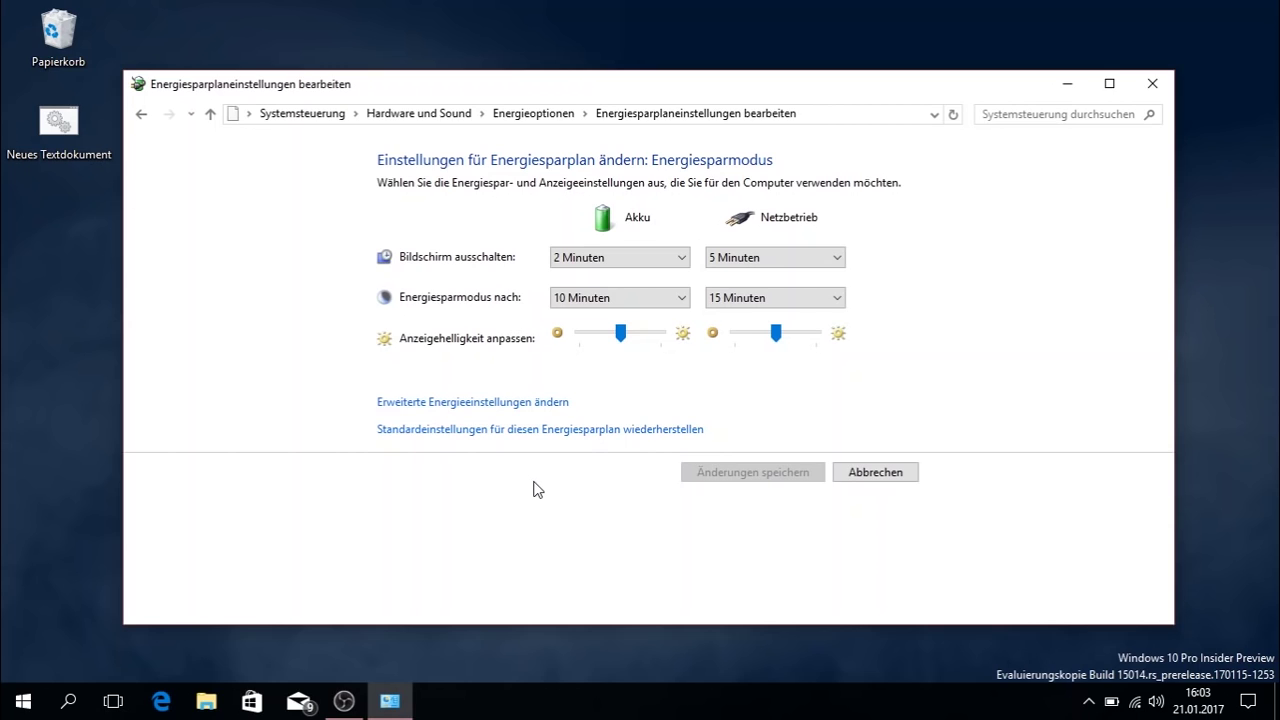
left_click(862, 474)
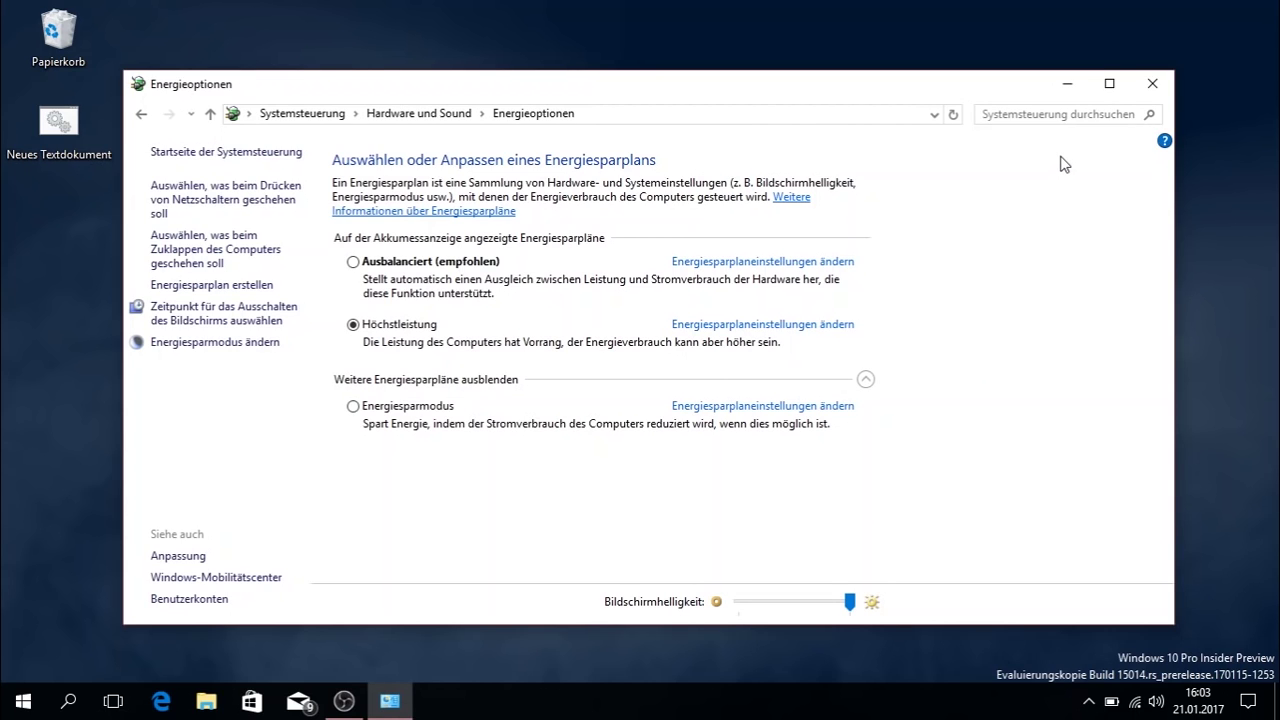
key("alt+F4")
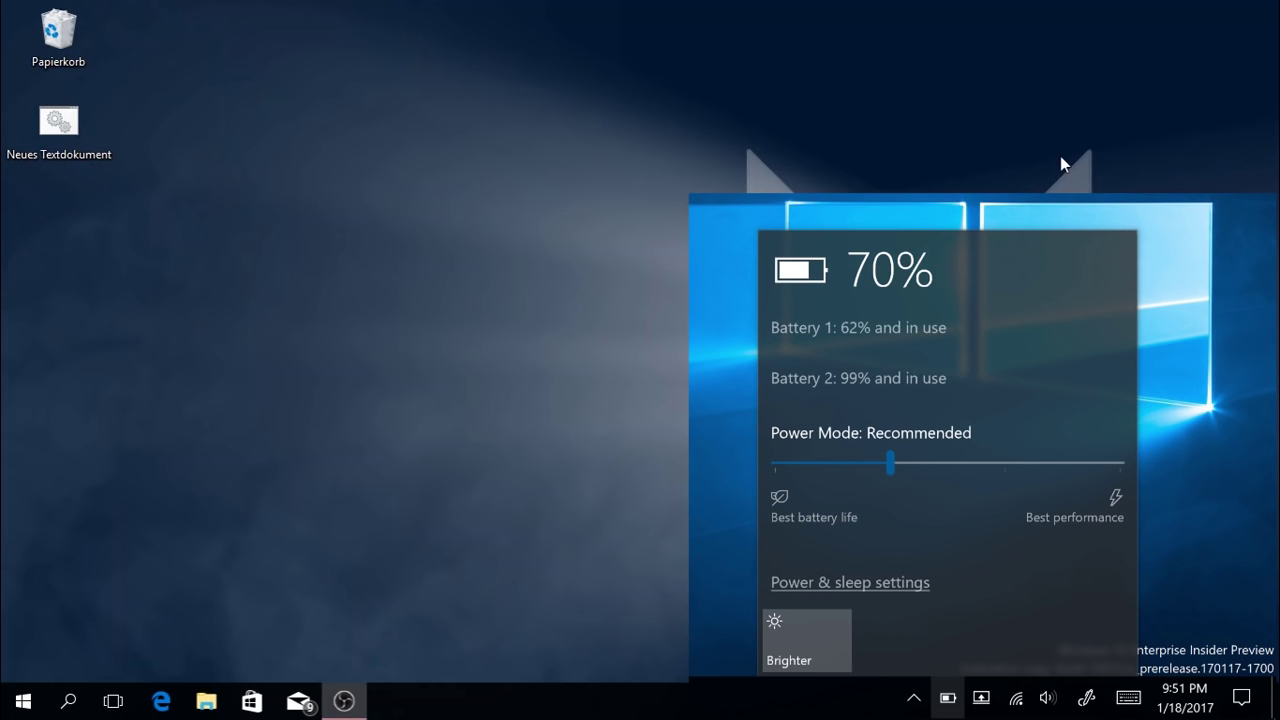
Step: Open the Speicher page of the System settings and bring up the Storage sense section
key("super+i")
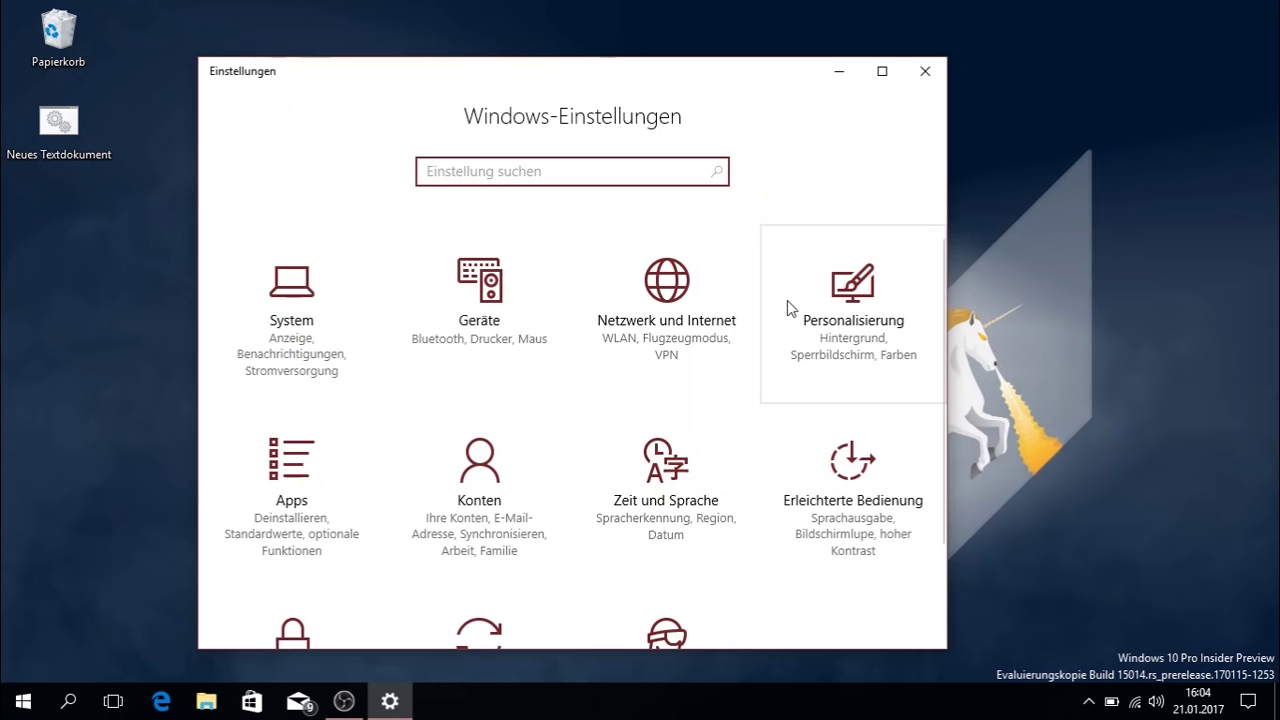
left_click(292, 290)
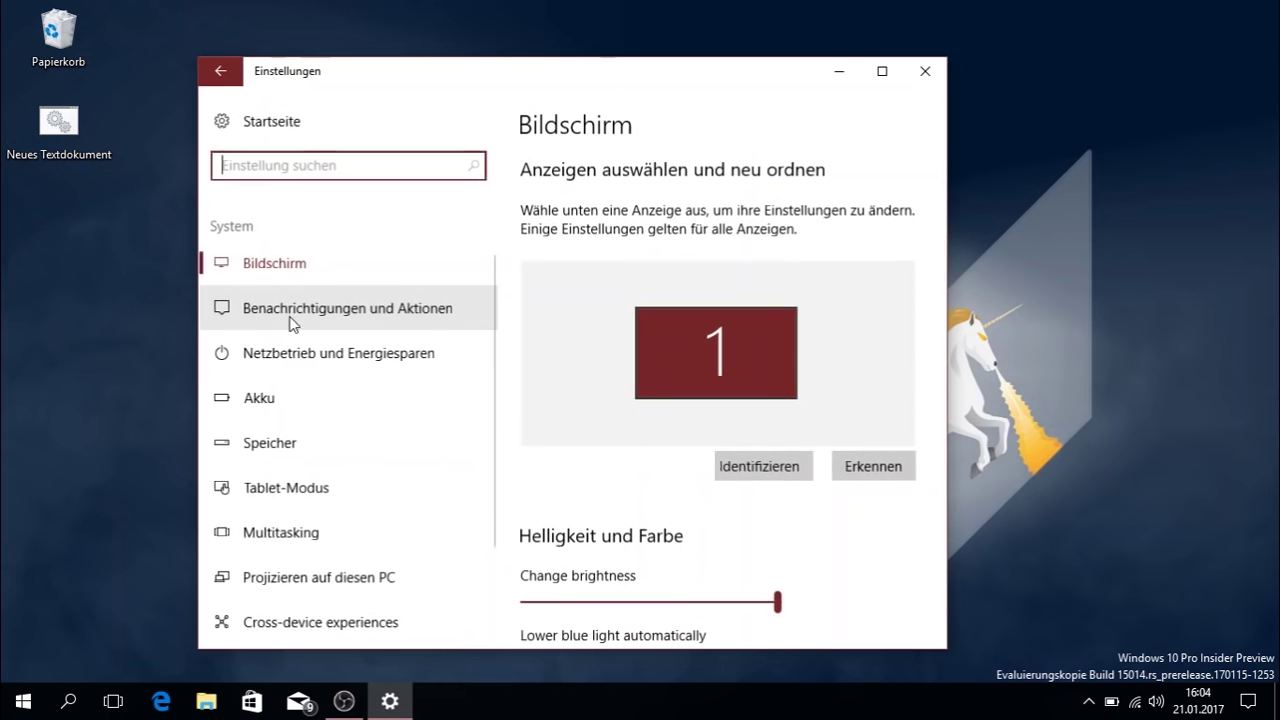
scroll(285, 400, "down", 1)
left_click(278, 402)
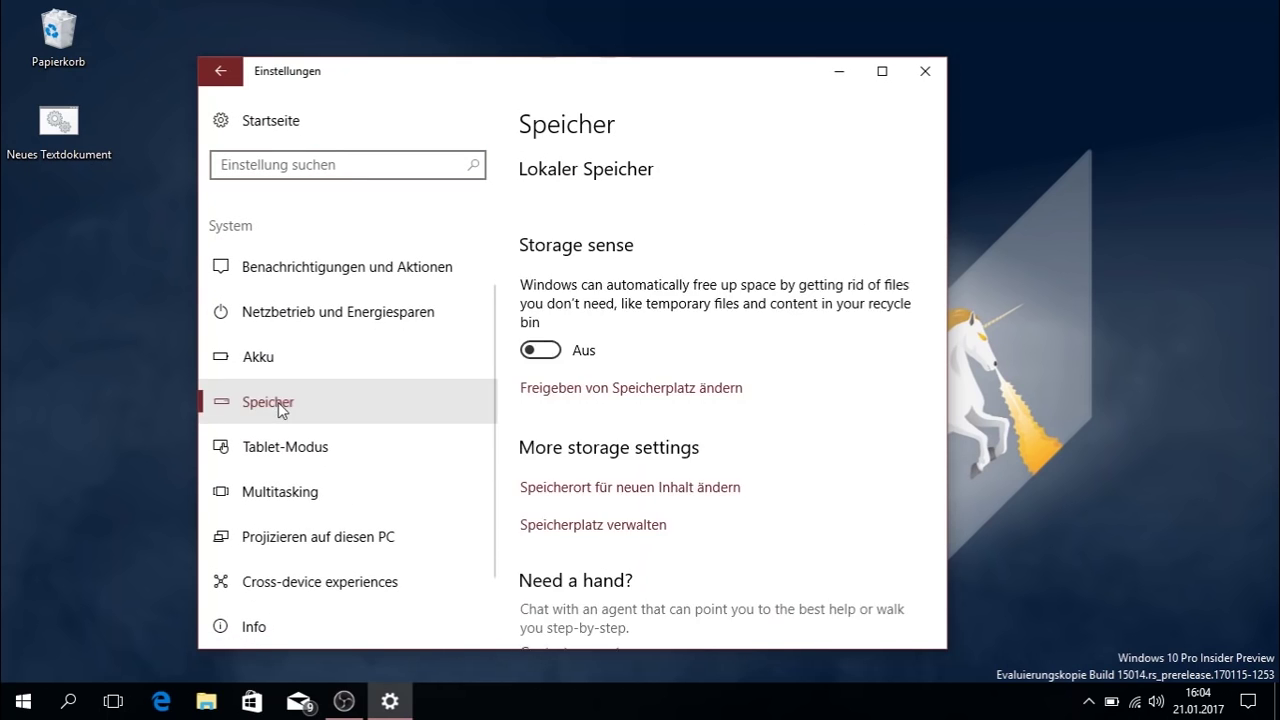
scroll(686, 376, "down", 2)
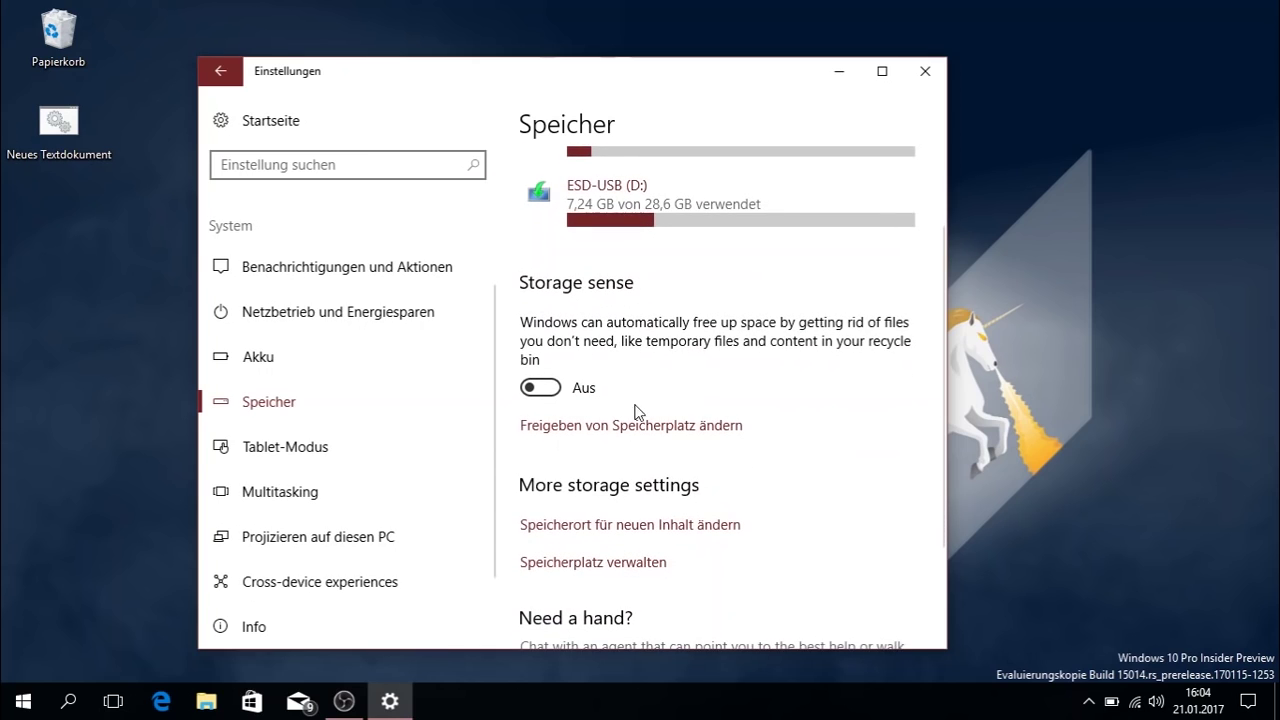
scroll(622, 422, "down", 1)
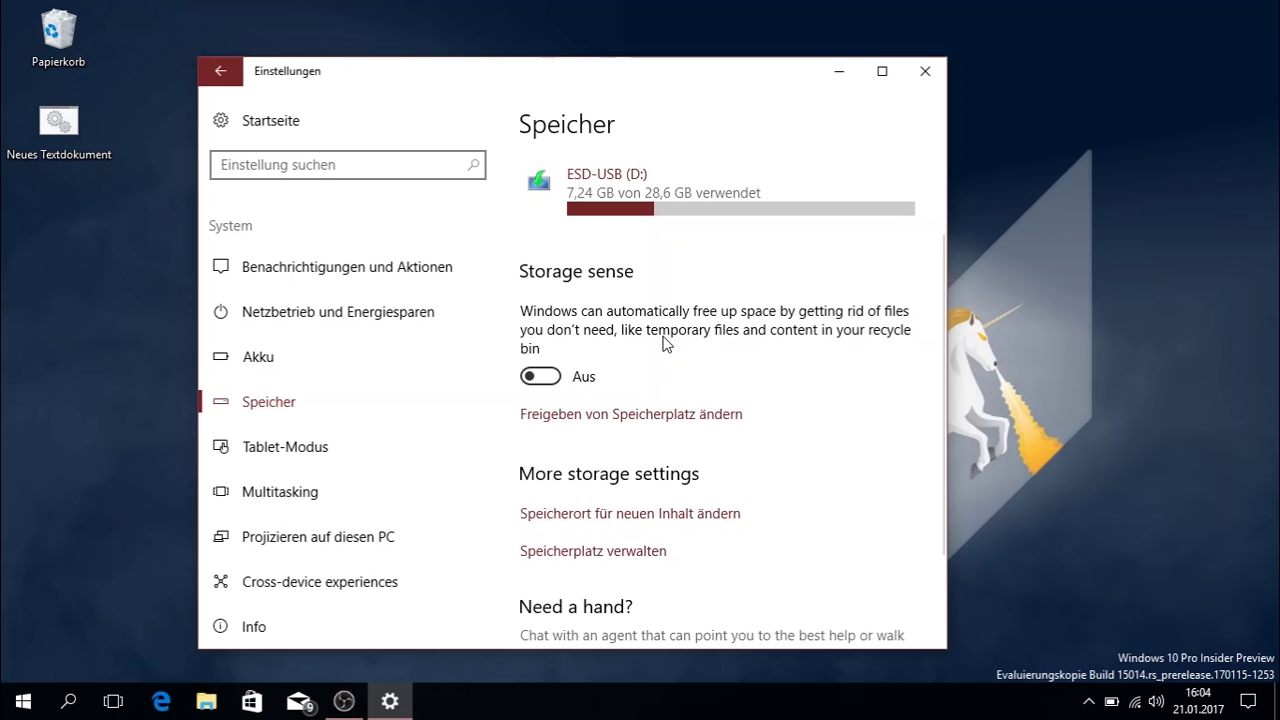
Step: Open the Freigeben von Speicherplatz ändern options of Storage sense and start an immediate cleanup
left_click(555, 374)
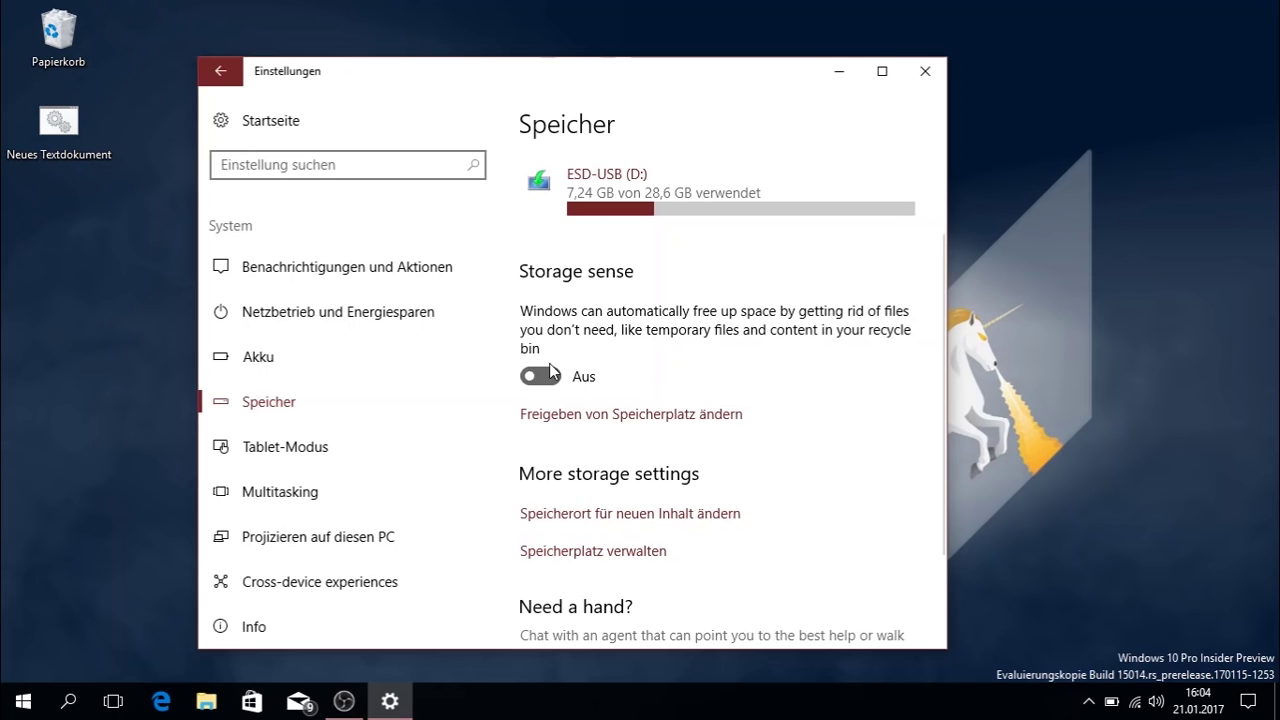
left_click(580, 414)
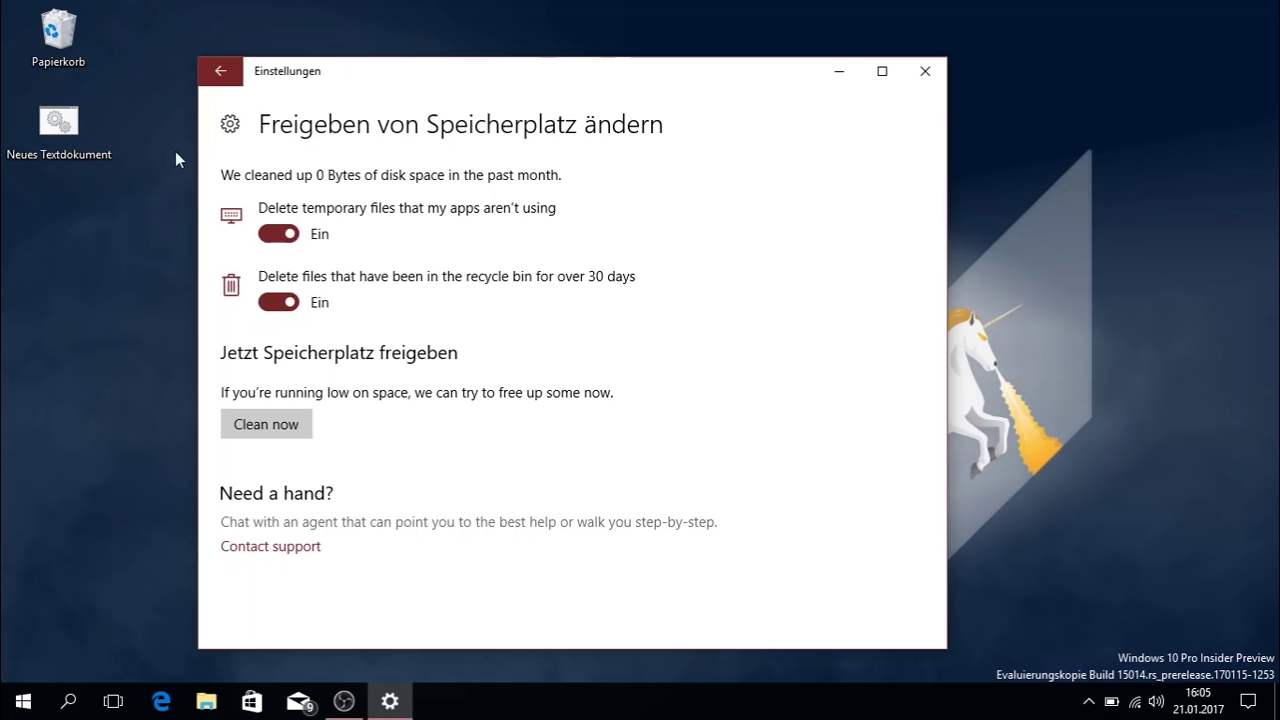
left_click(288, 416)
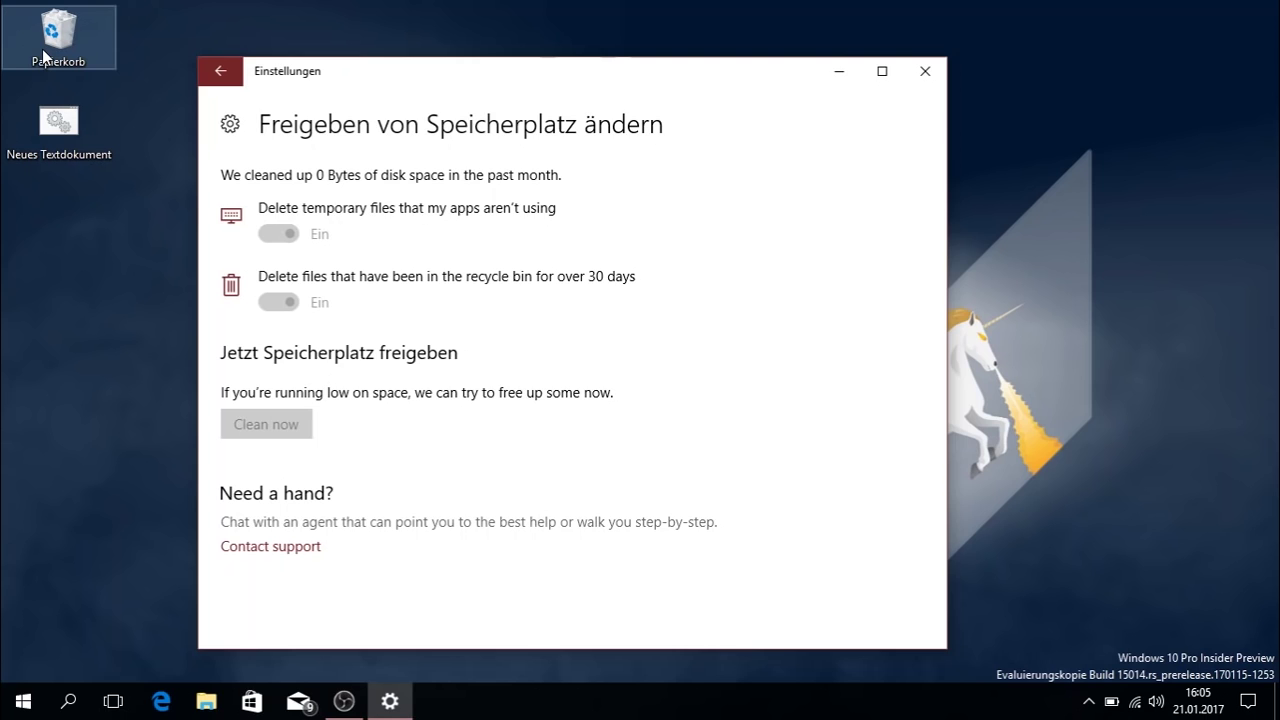
Step: Return to the Windows-Einstellungen overview and look through its categories, briefly checking the Start menu
left_click(229, 124)
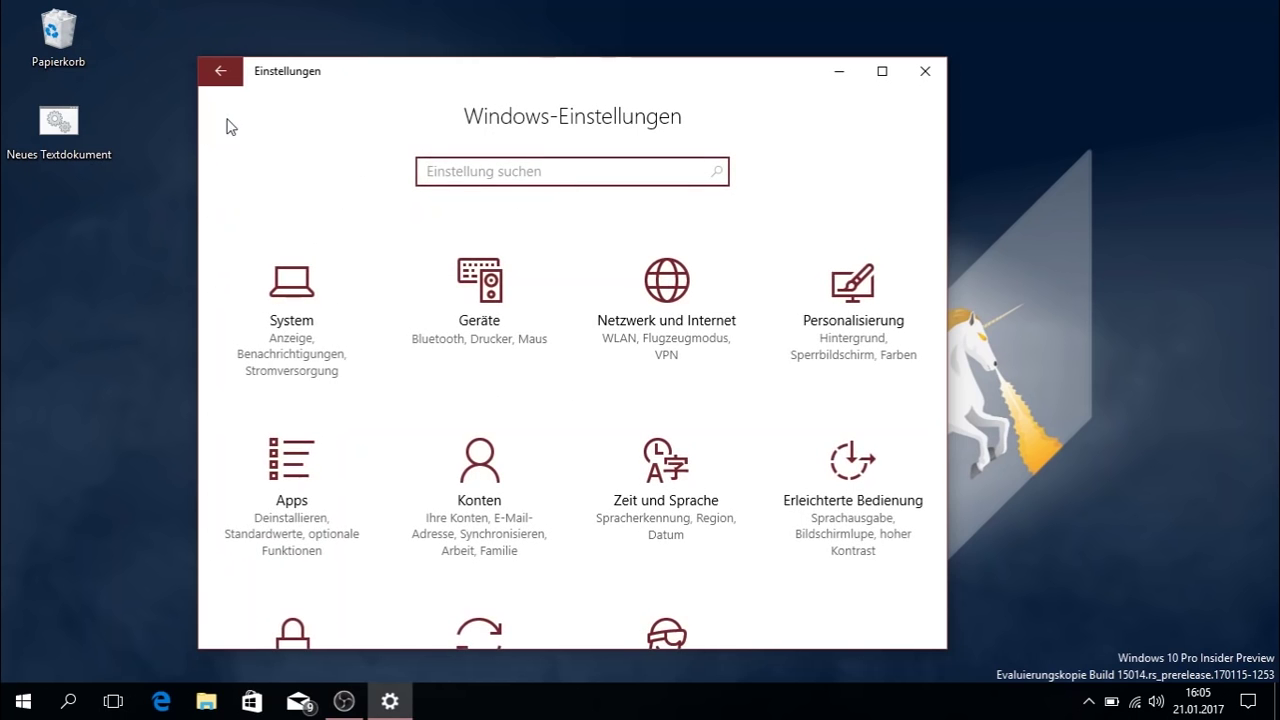
scroll(397, 371, "down", 2)
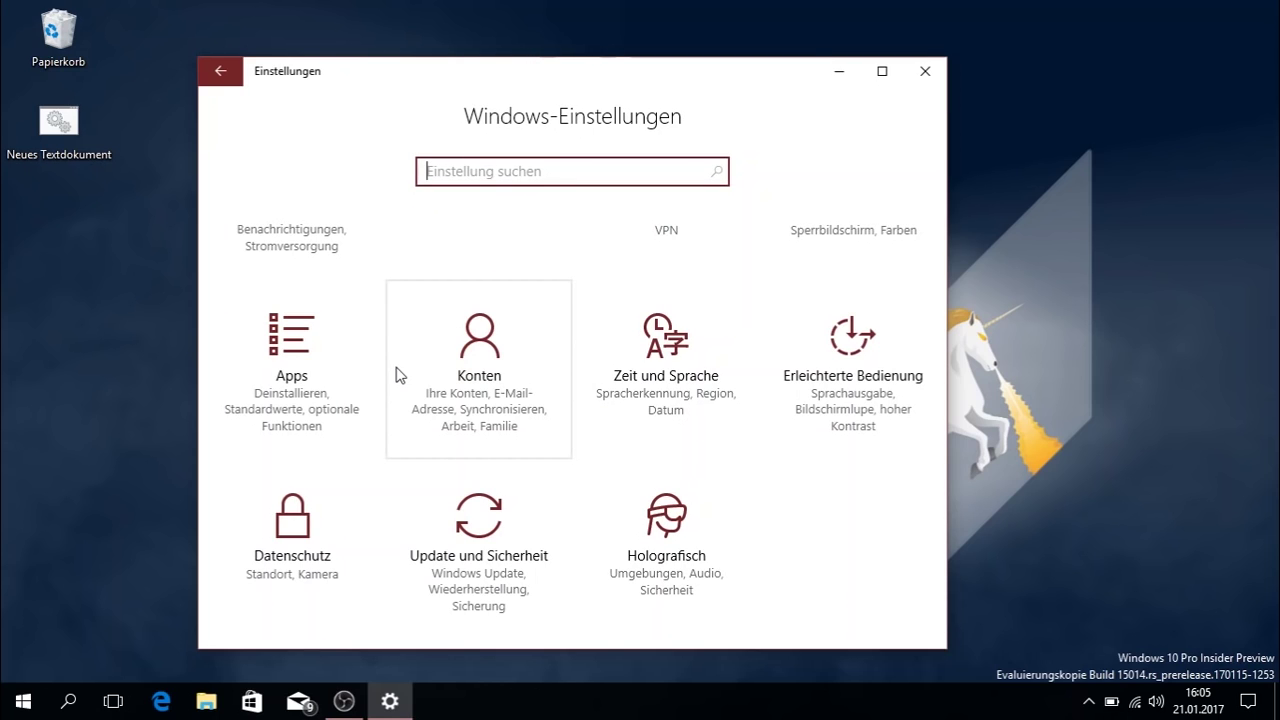
scroll(396, 372, "up", 2)
scroll(396, 372, "down", 2)
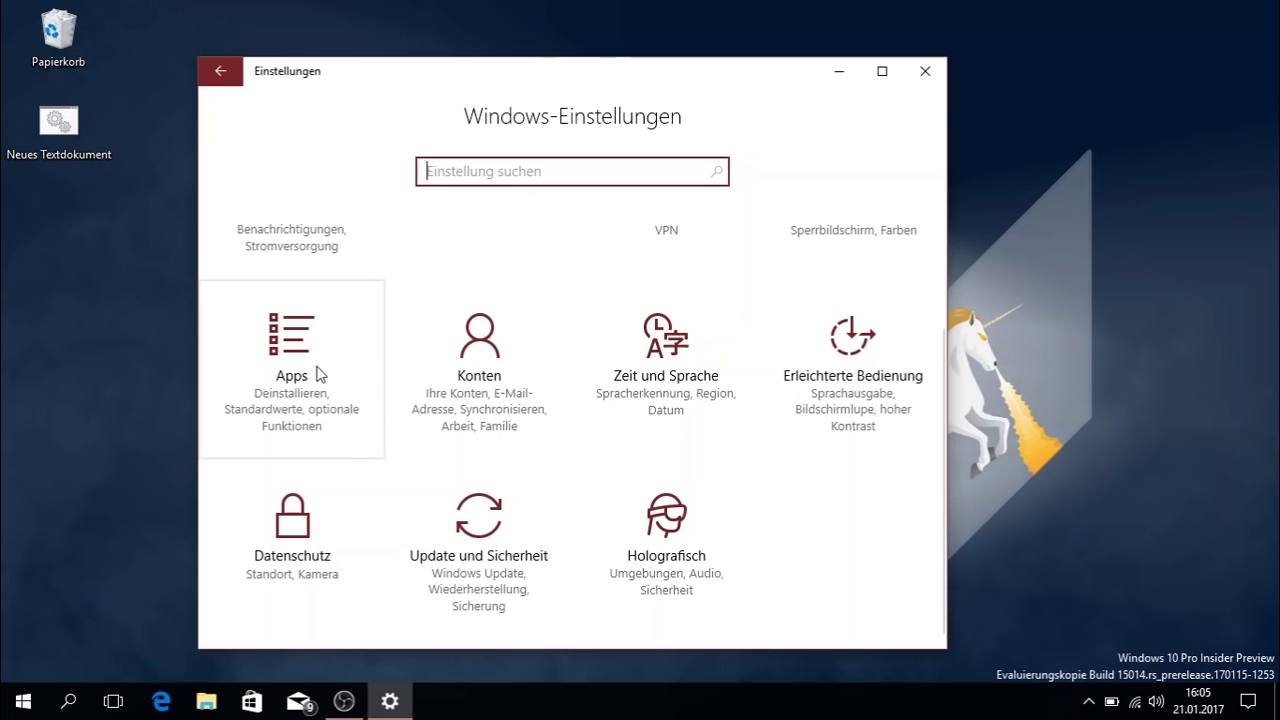
left_click(22, 701)
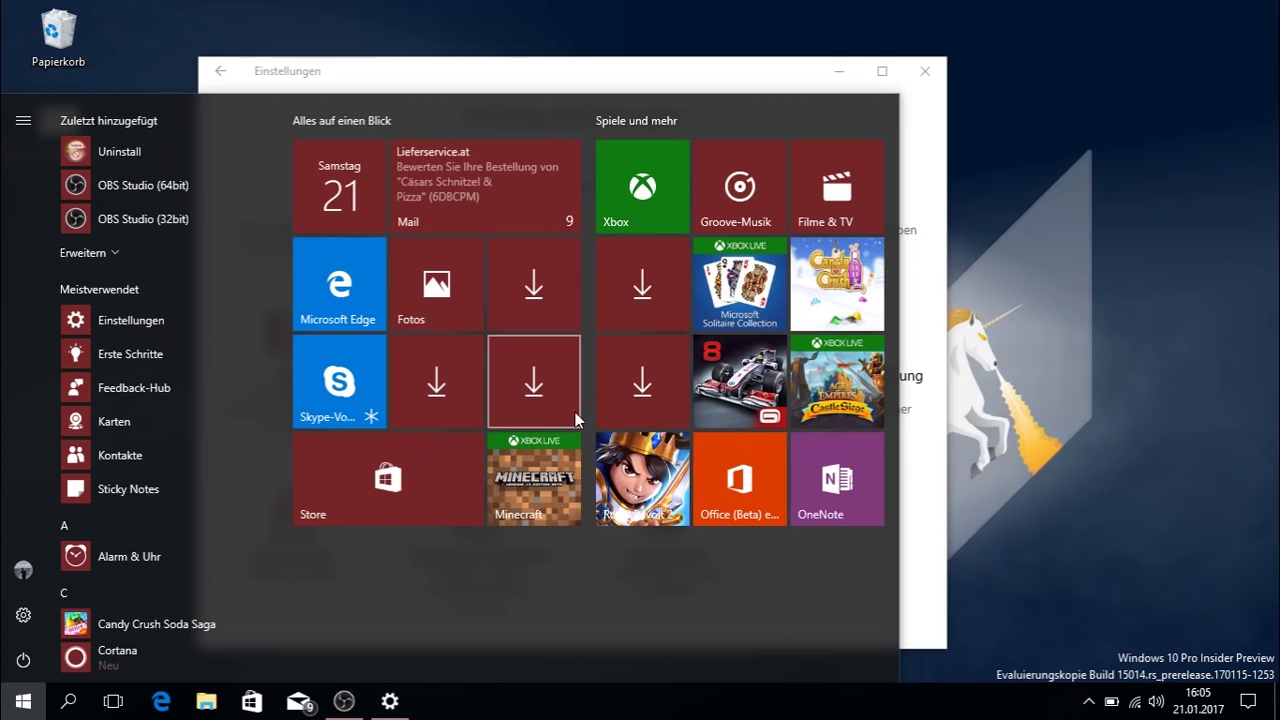
left_click(924, 481)
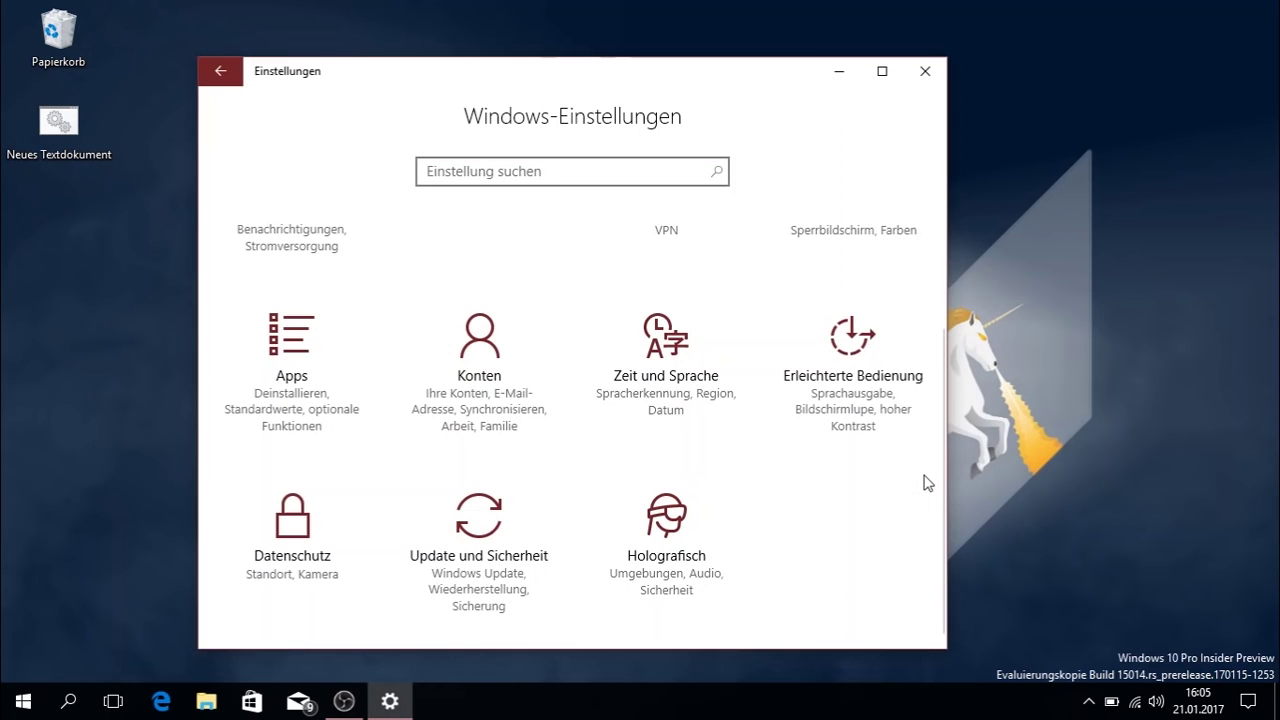
Step: Open the Holografisch category from the settings overview and maximize the settings window
left_click(694, 536)
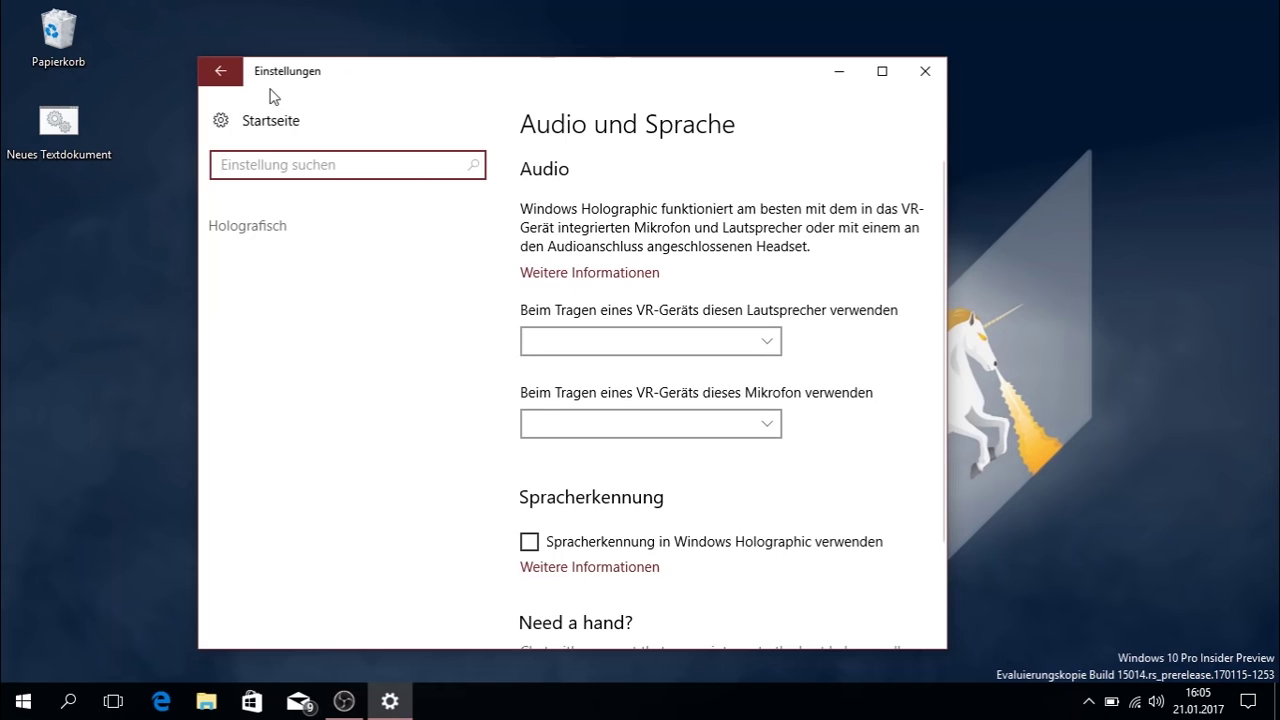
left_click(280, 138)
scroll(531, 383, "down", 2)
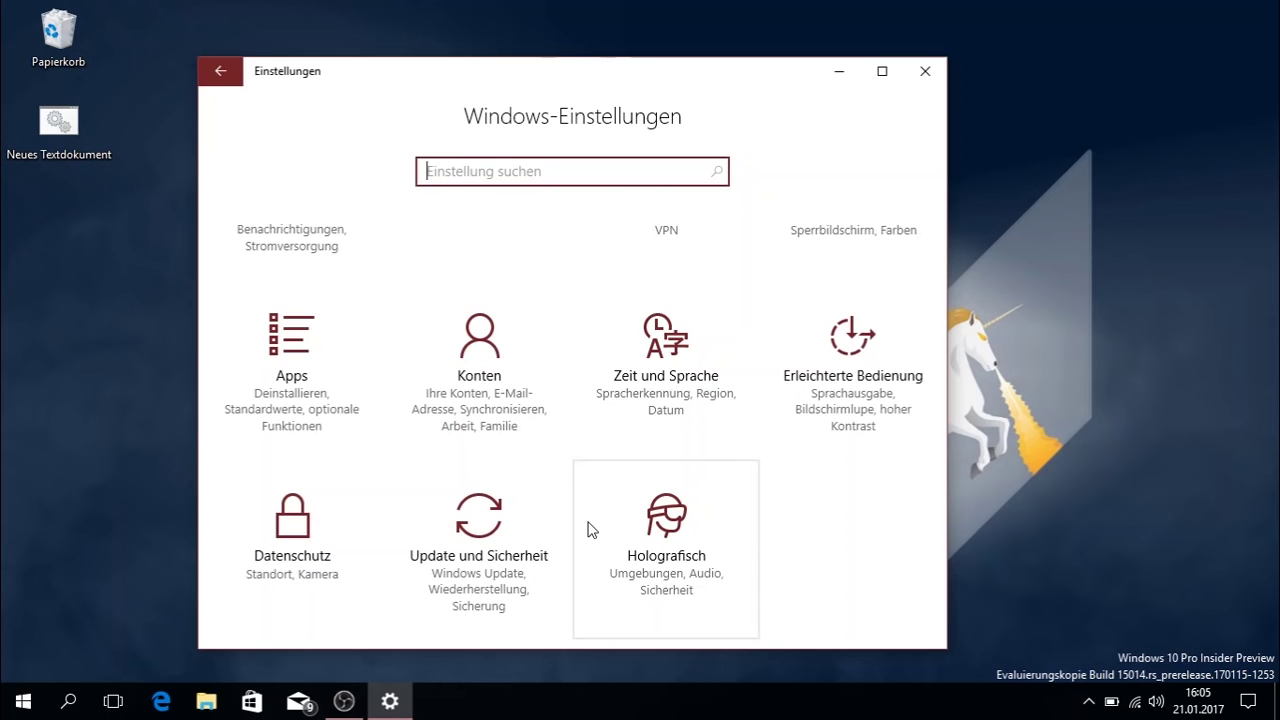
left_click(592, 530)
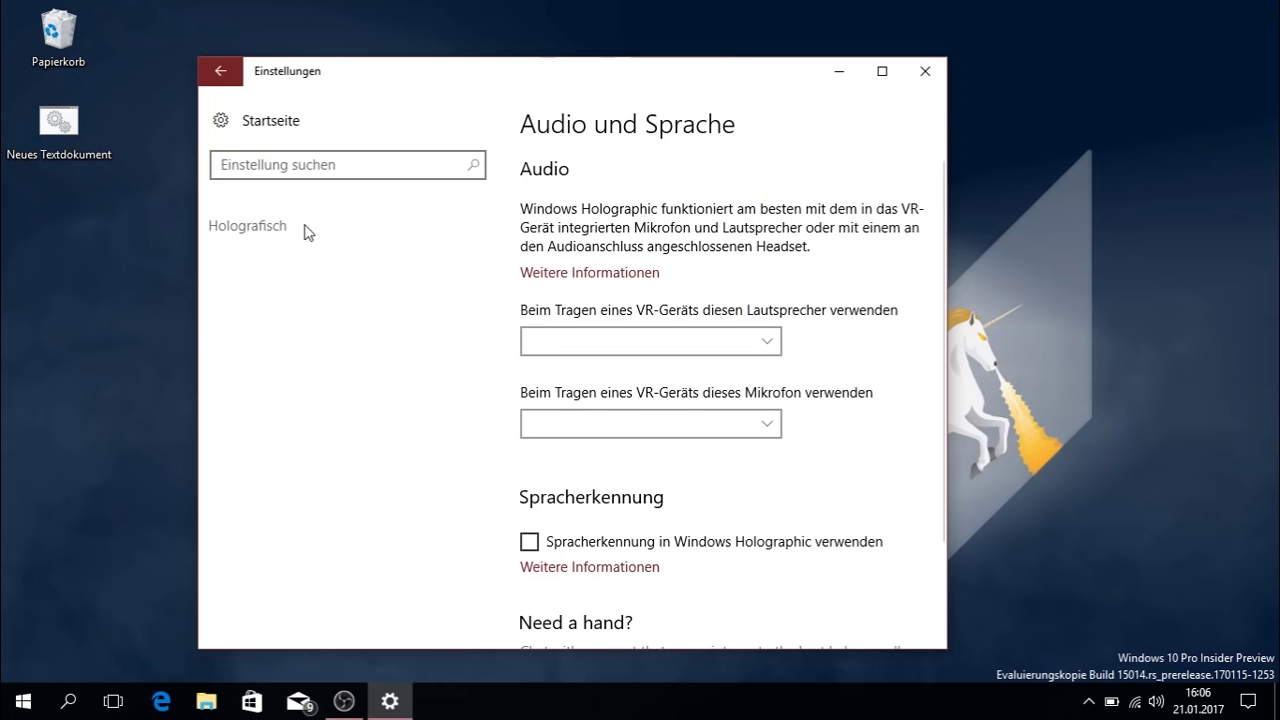
left_click(882, 71)
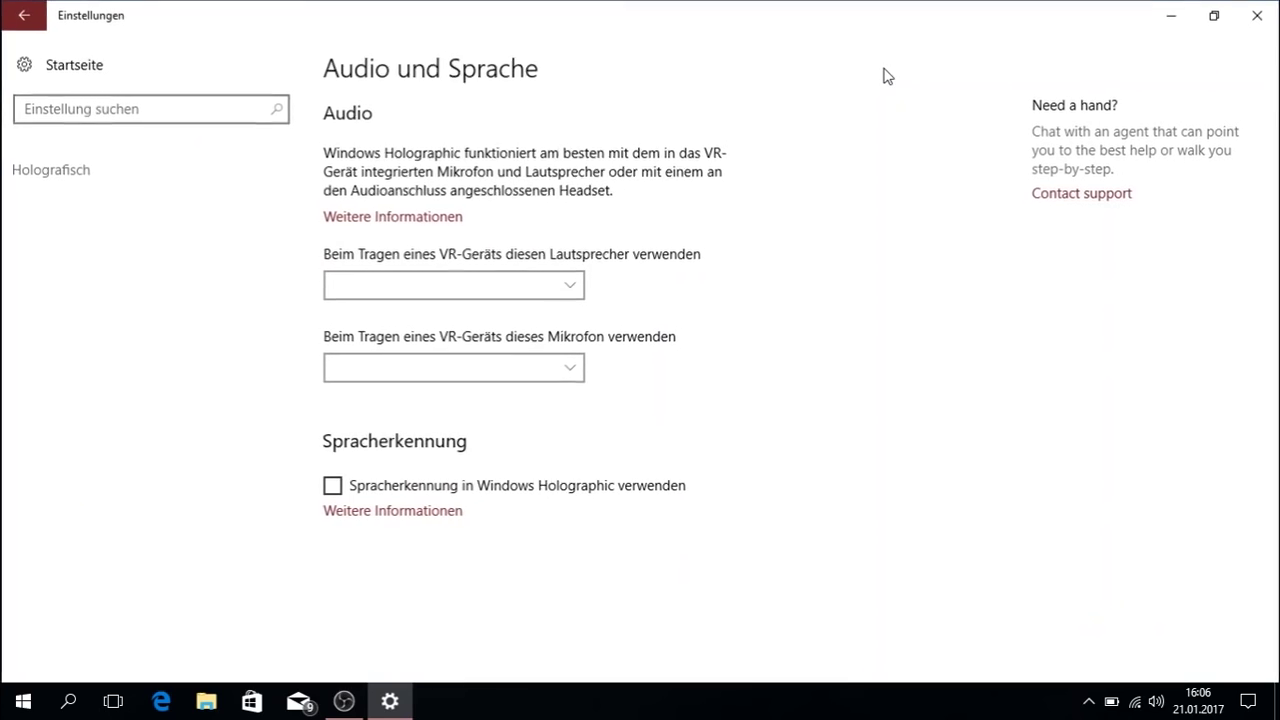
Step: Check the available speaker and microphone choices for VR devices on the Audio und Sprache page
left_click(468, 297)
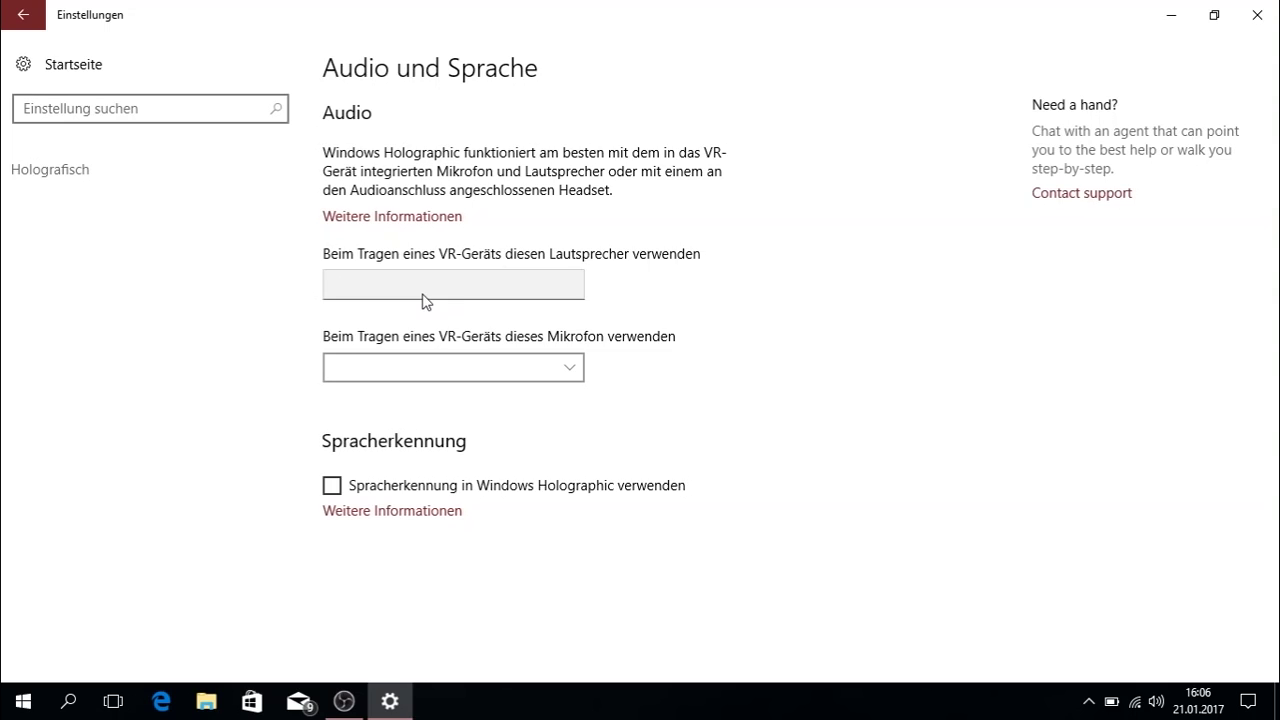
left_click(577, 241)
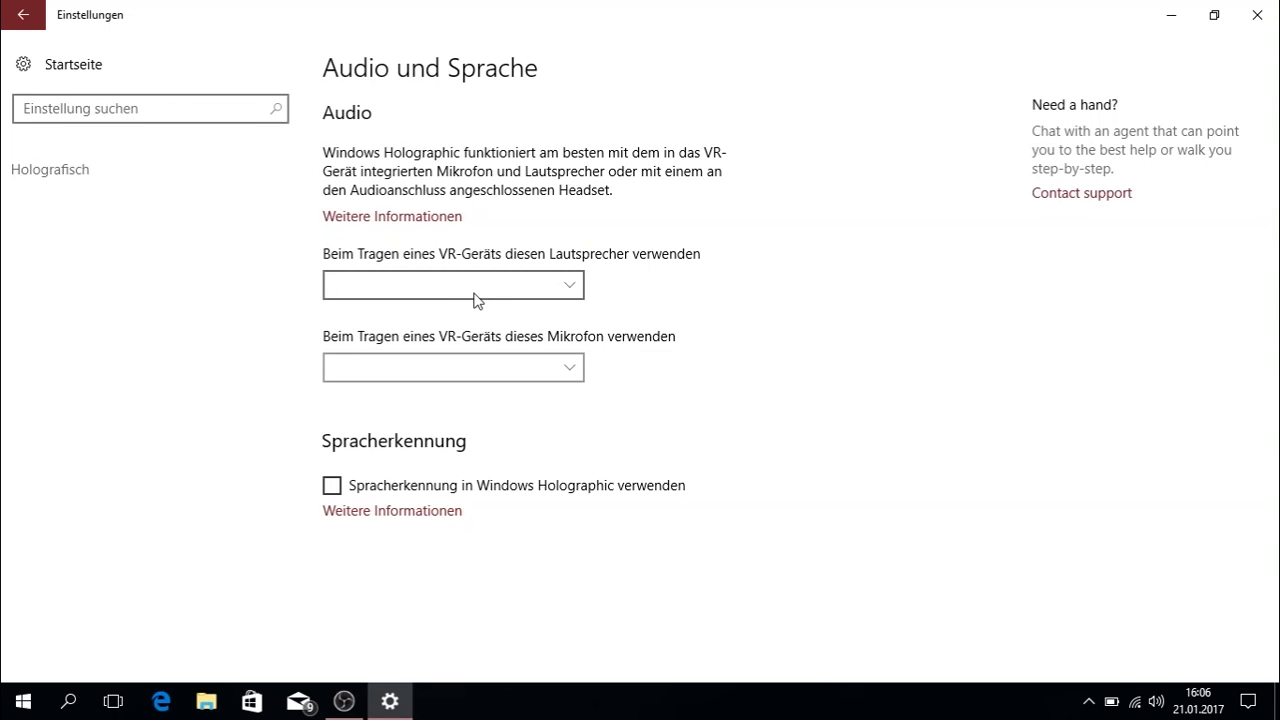
left_click(412, 367)
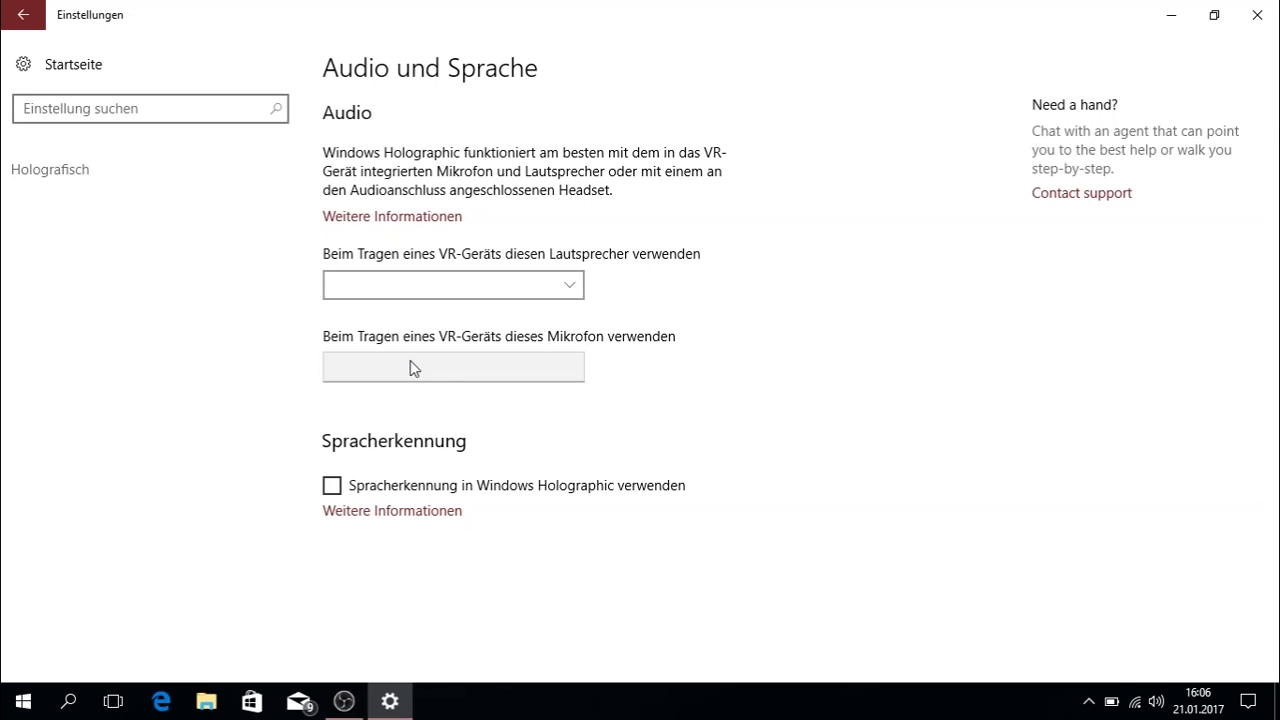
Step: Launch the Windows Holographic app, run its compatibility check and close it after viewing the results
key("super")
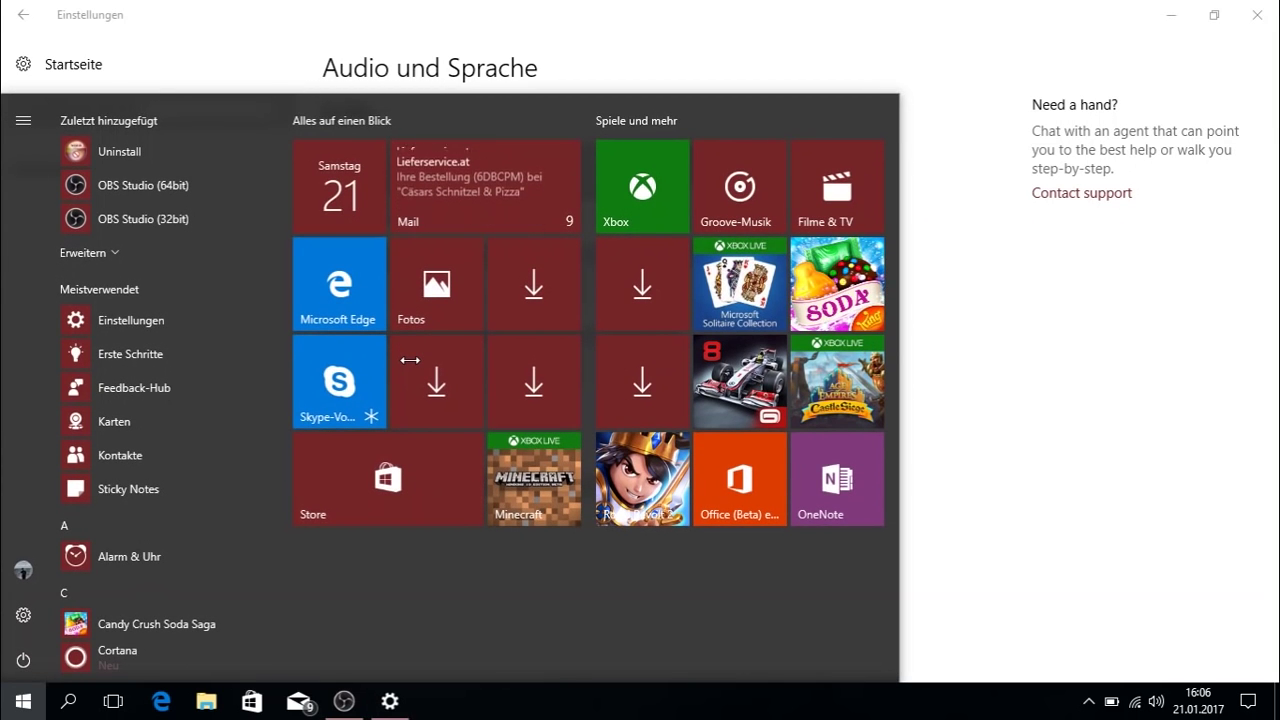
scroll(182, 394, "down", 3)
scroll(182, 394, "down", 20)
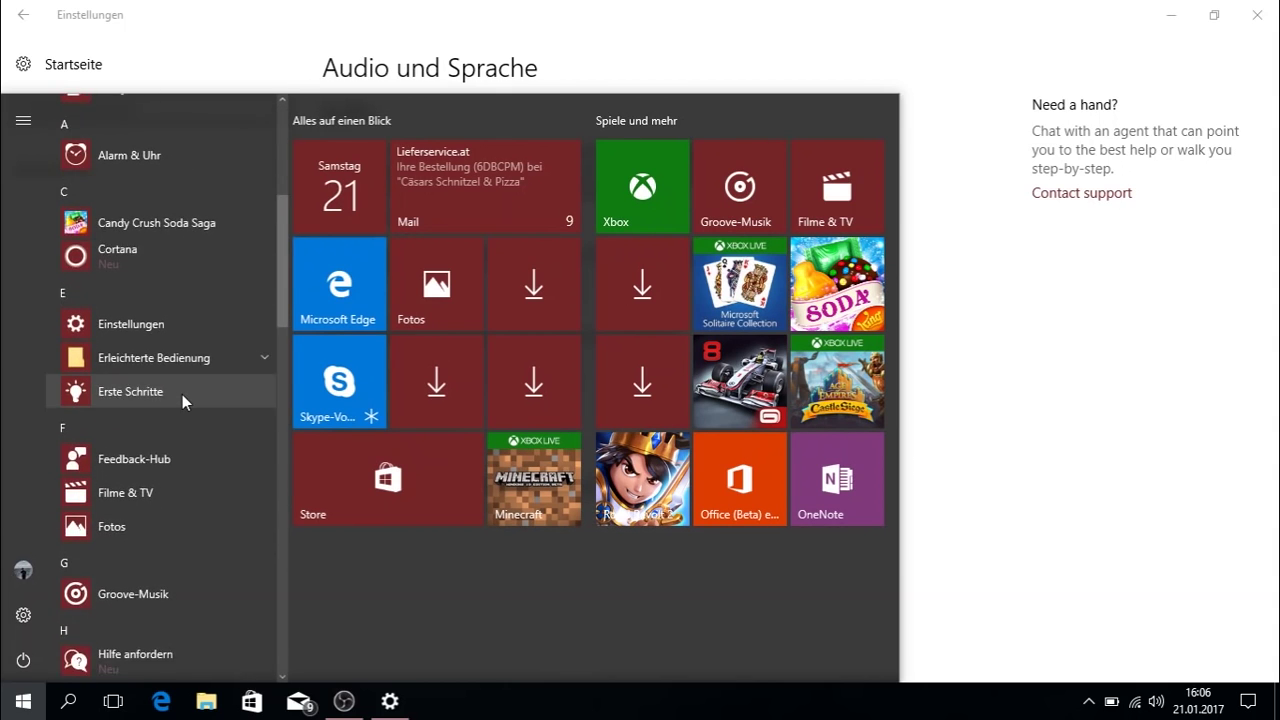
scroll(182, 394, "down", 9)
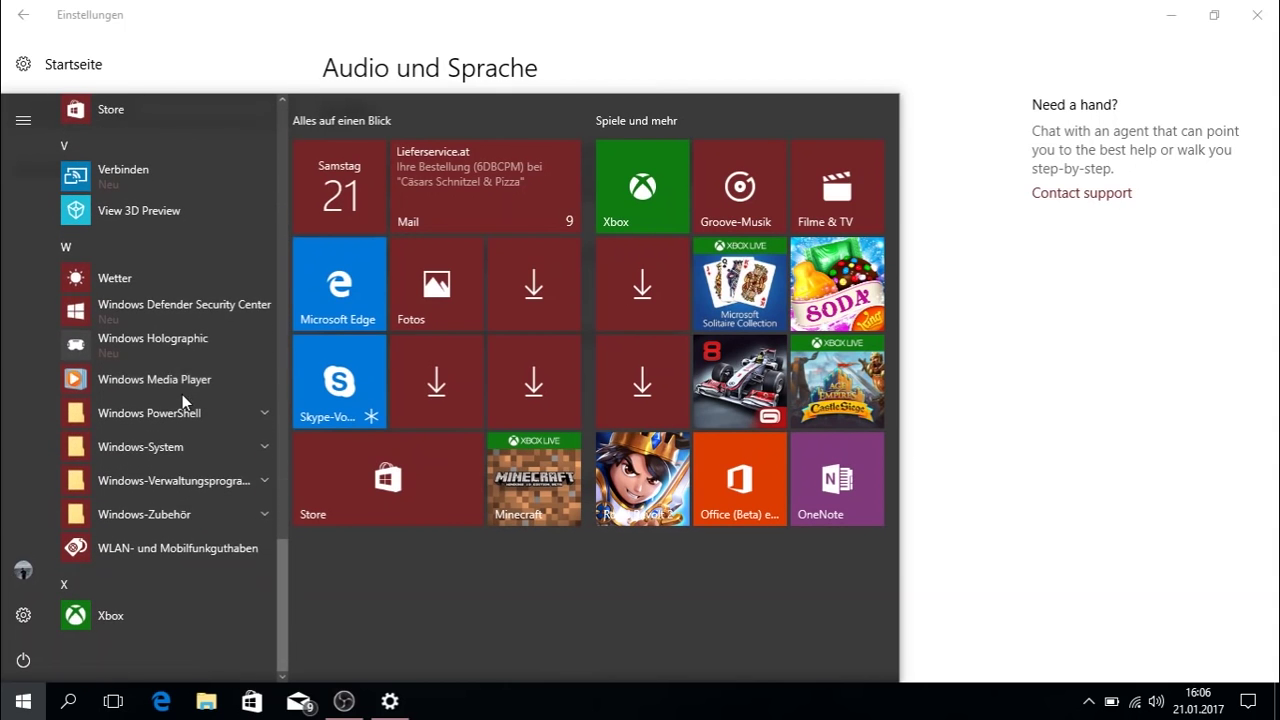
left_click(172, 338)
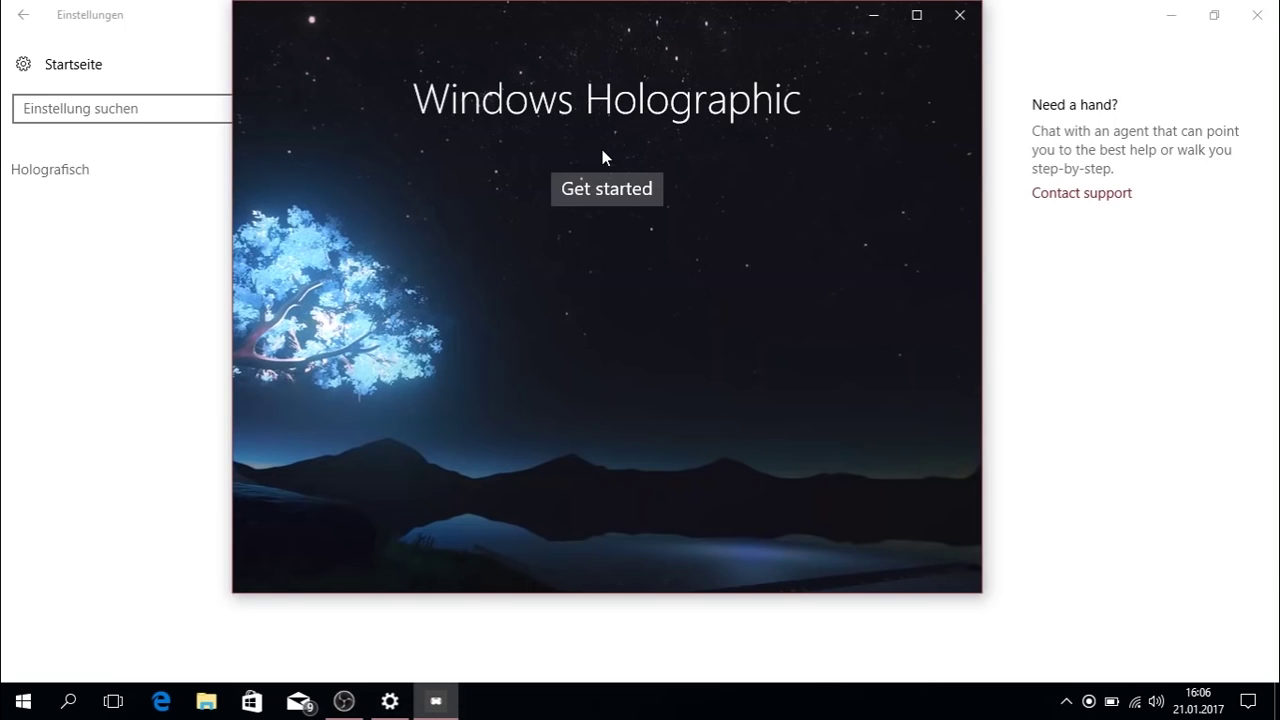
left_click(603, 187)
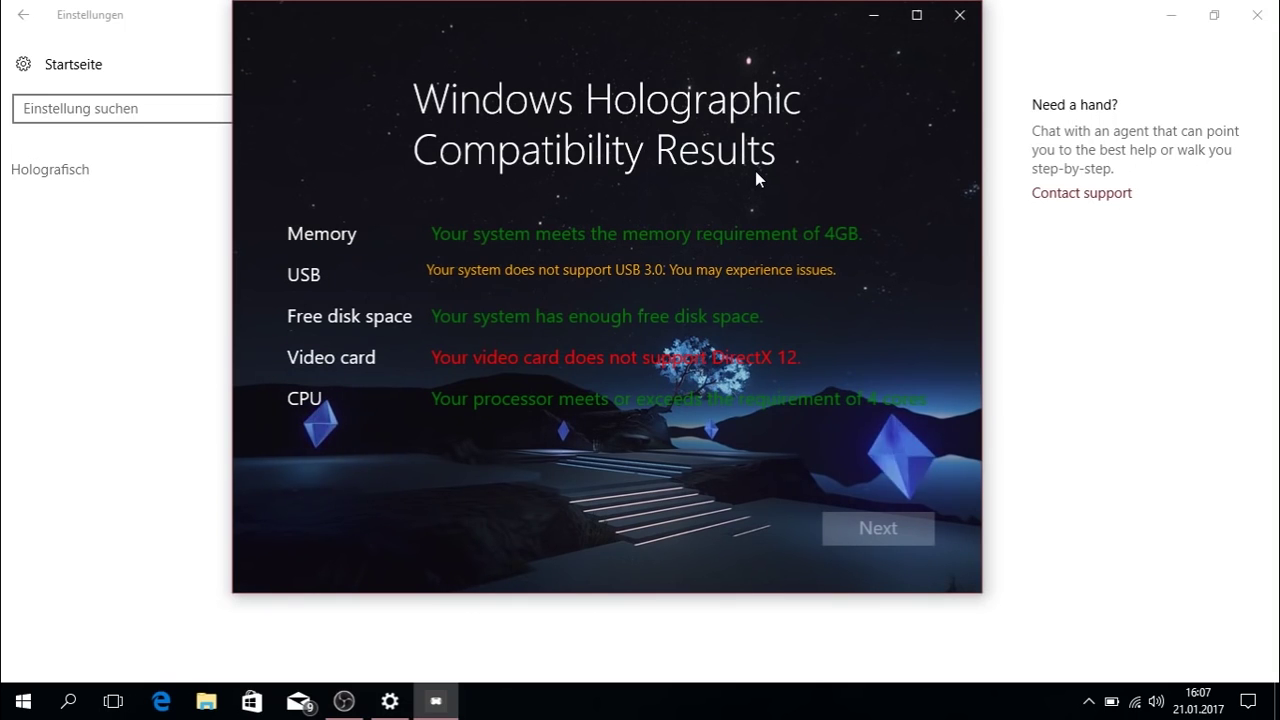
left_click(959, 15)
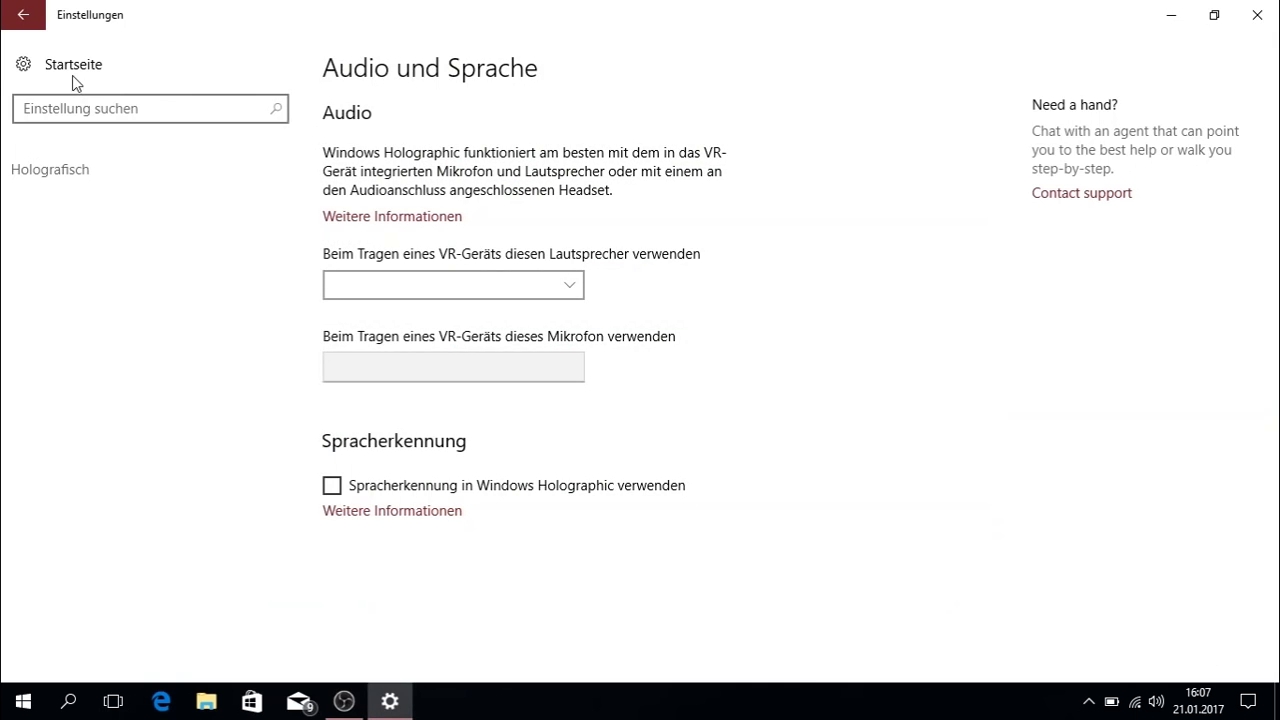
Step: Return to the settings overview, close the settings window and launch the Snipping Tool
left_click(27, 70)
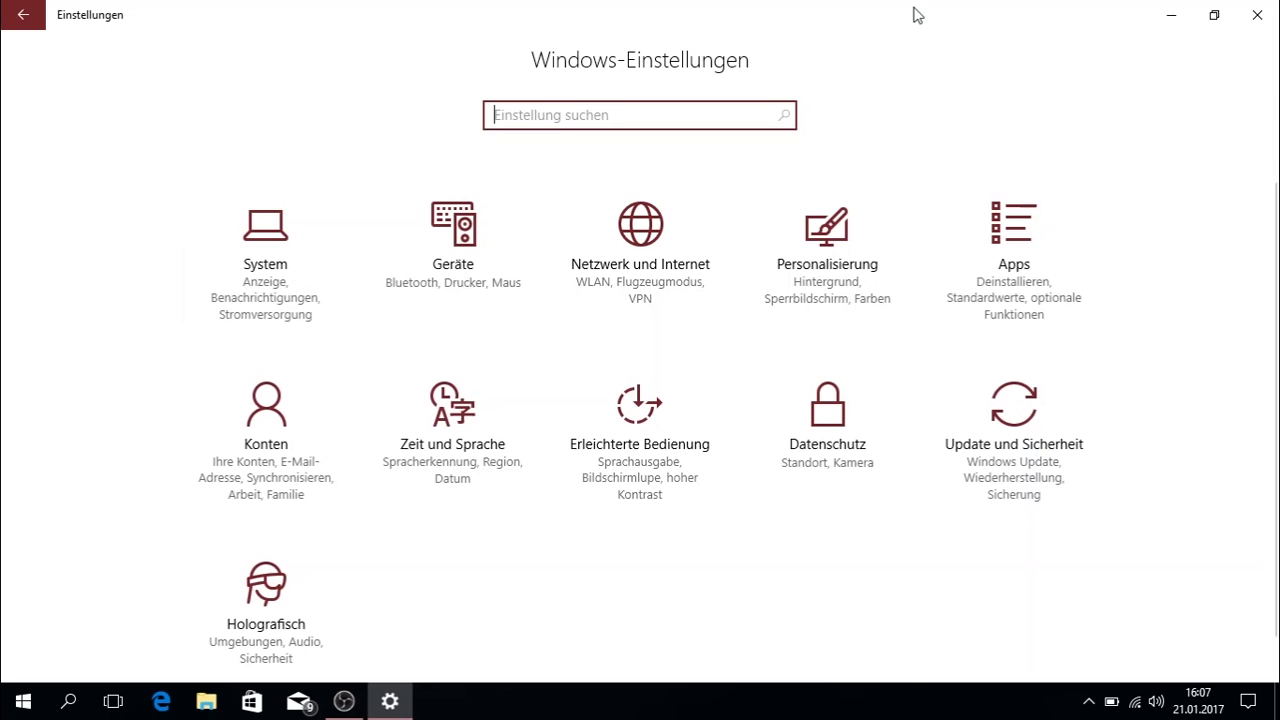
left_click(1257, 15)
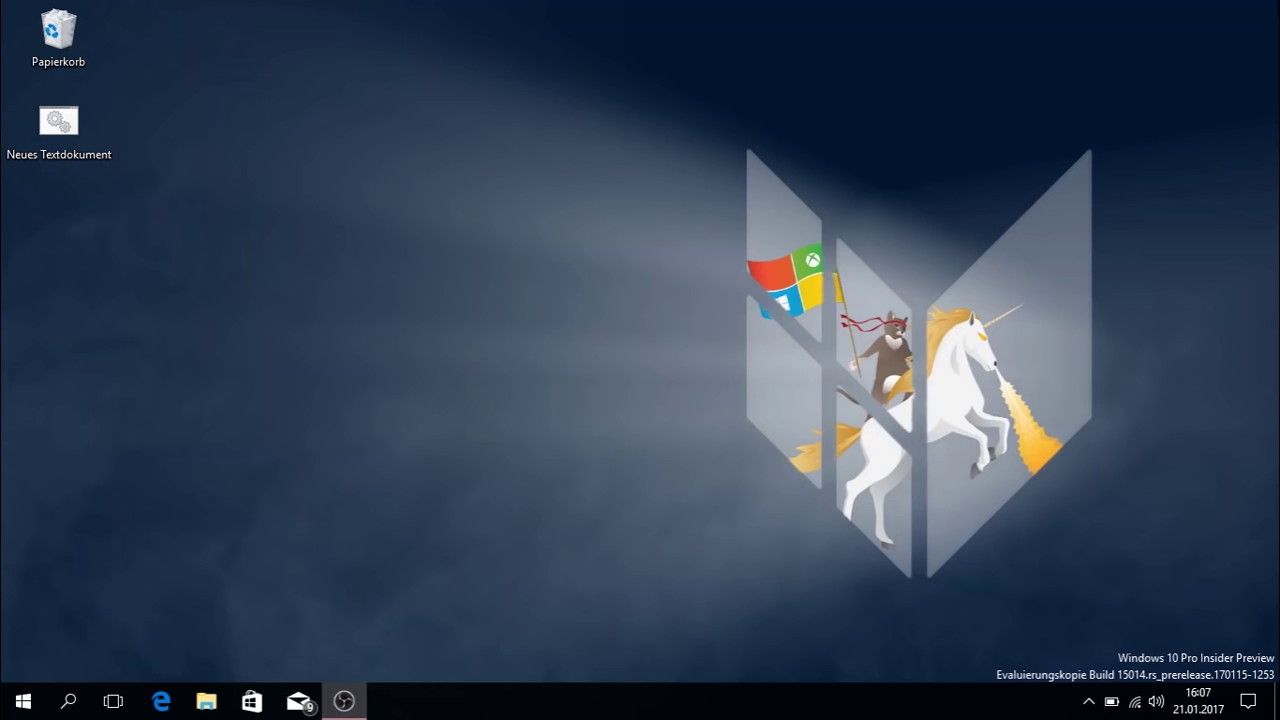
key("super")
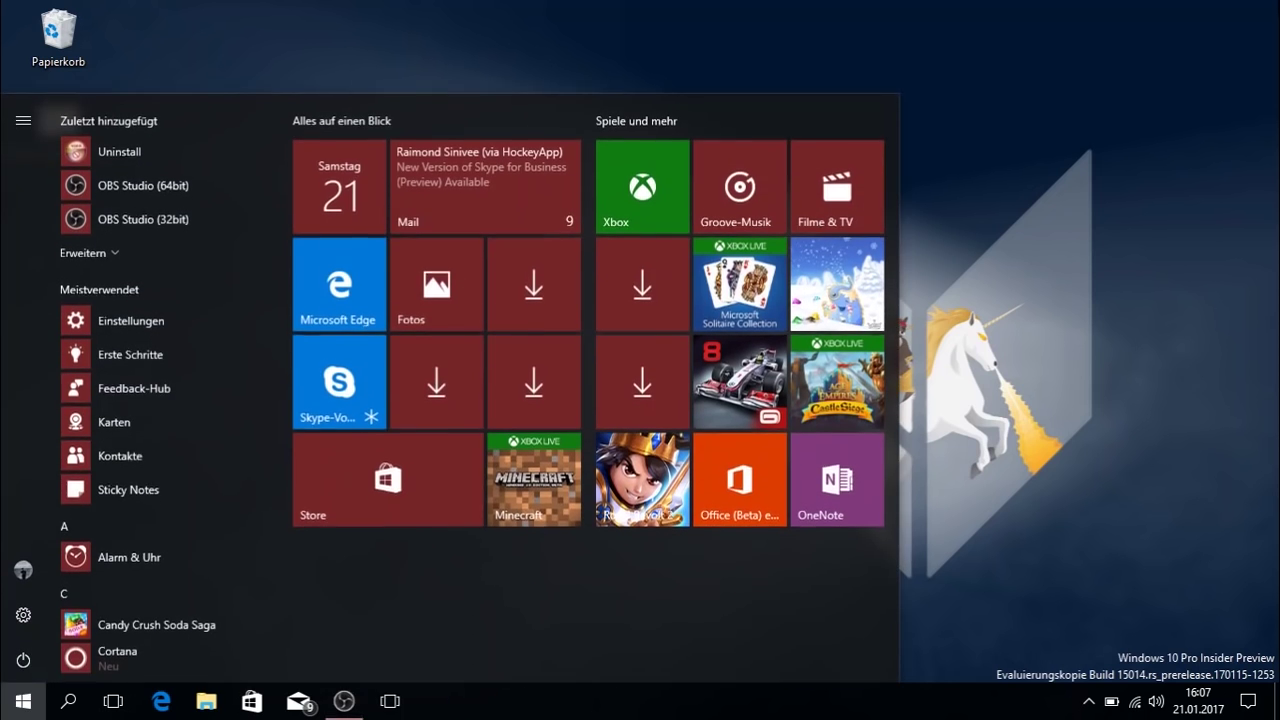
type("snpi")
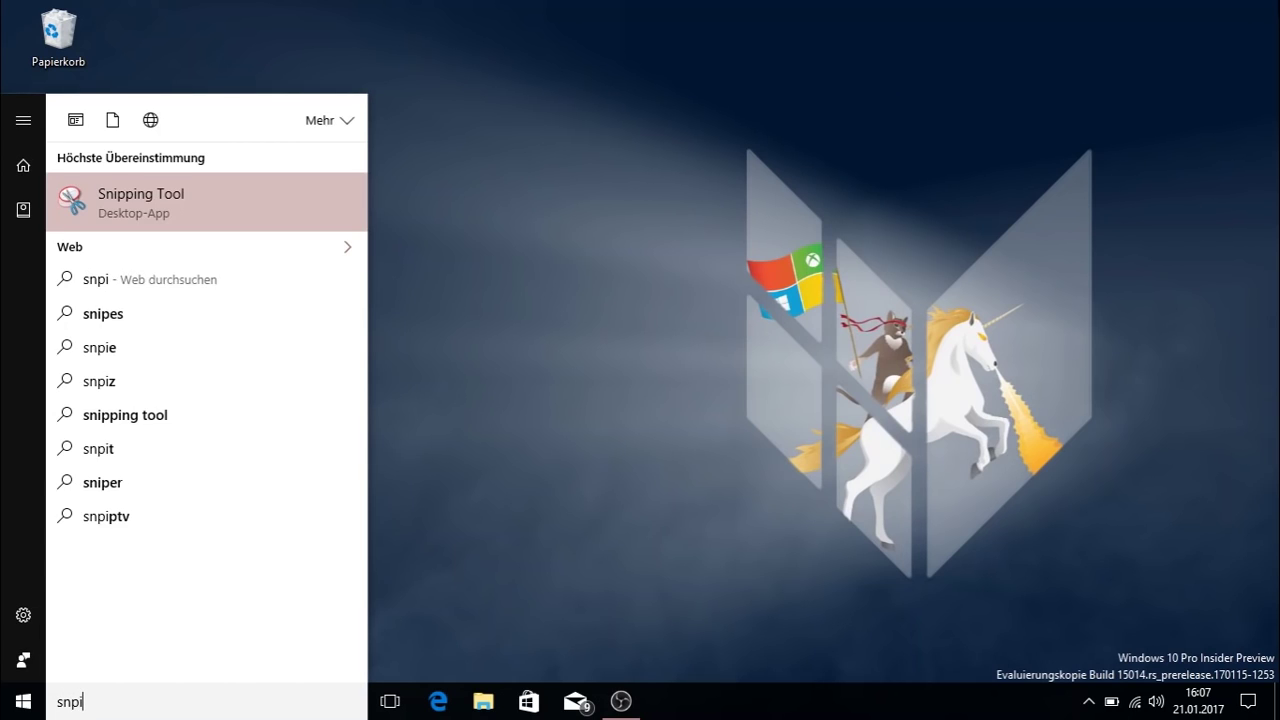
key("Return")
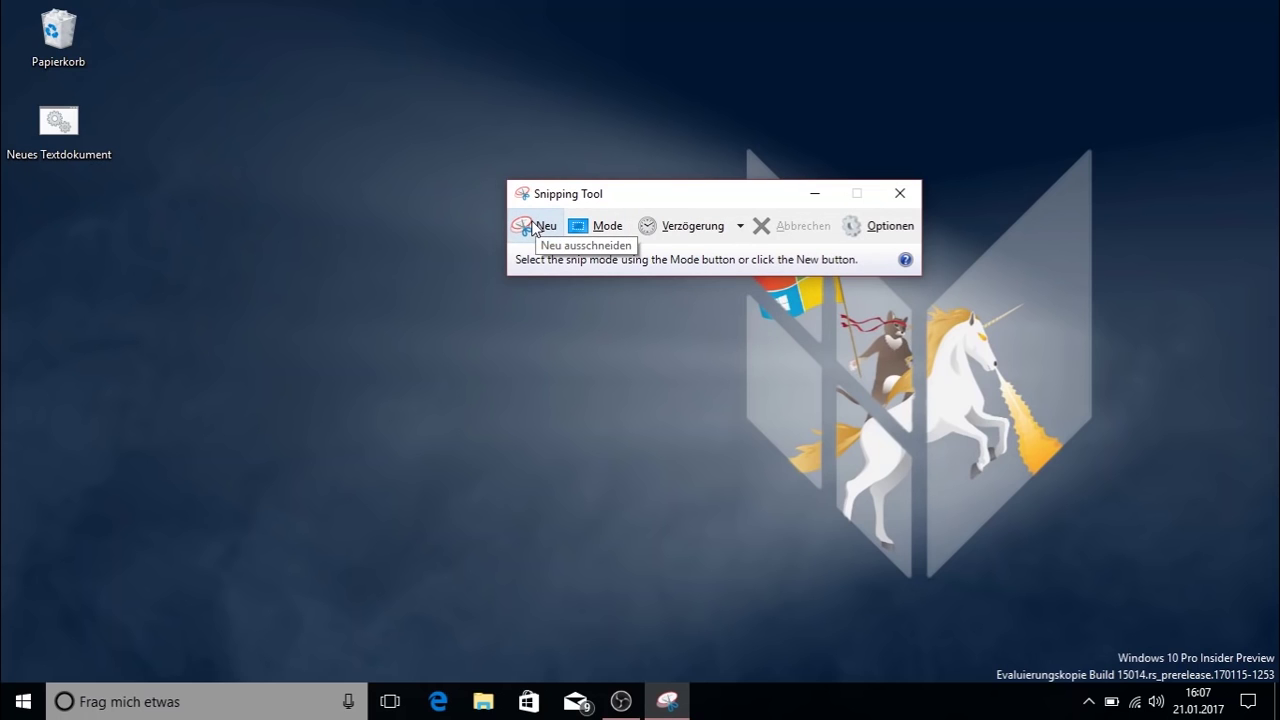
Step: Check the available snip modes and capture a rectangular snip of the desktop wallpaper around the unicorn artwork
left_click(537, 226)
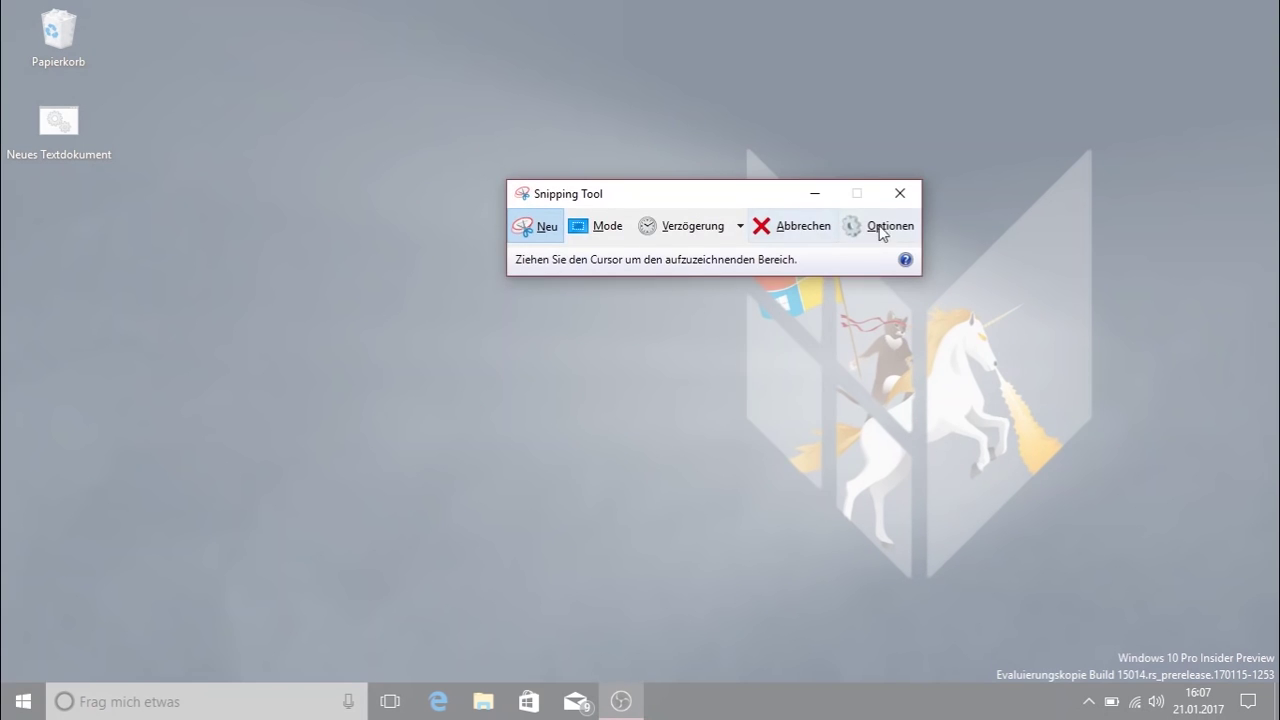
left_click(579, 234)
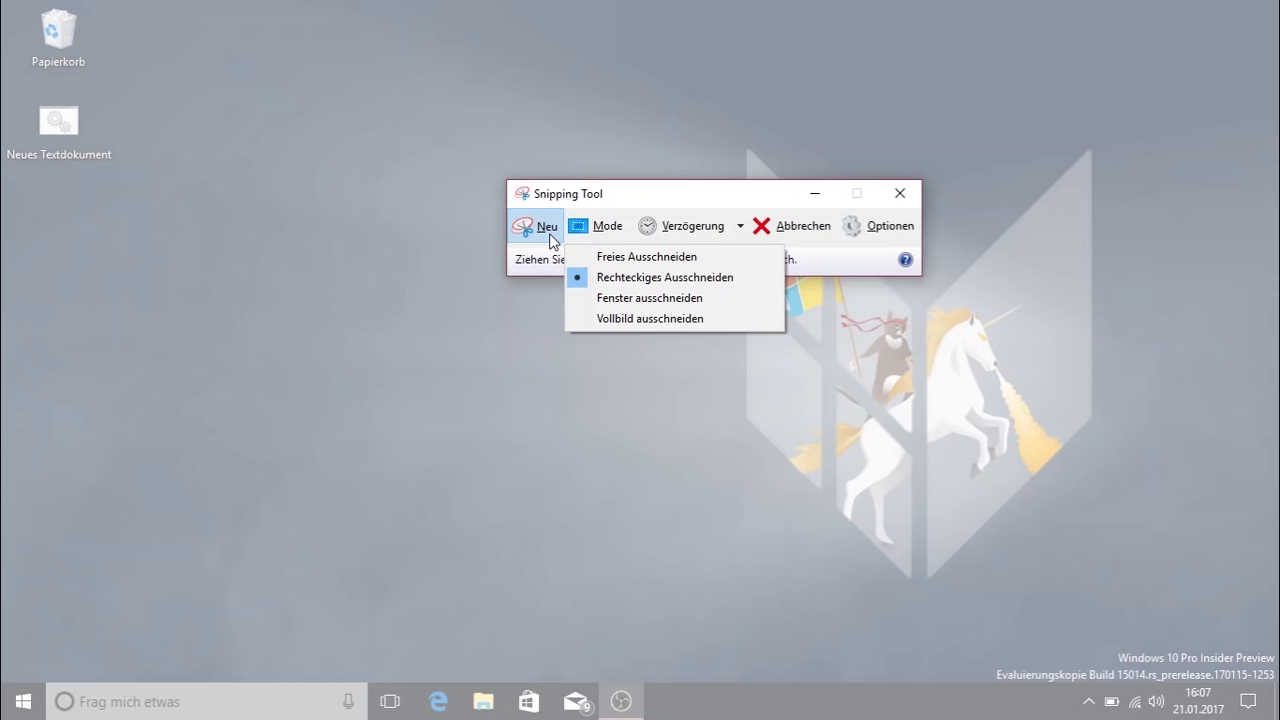
left_click(506, 229)
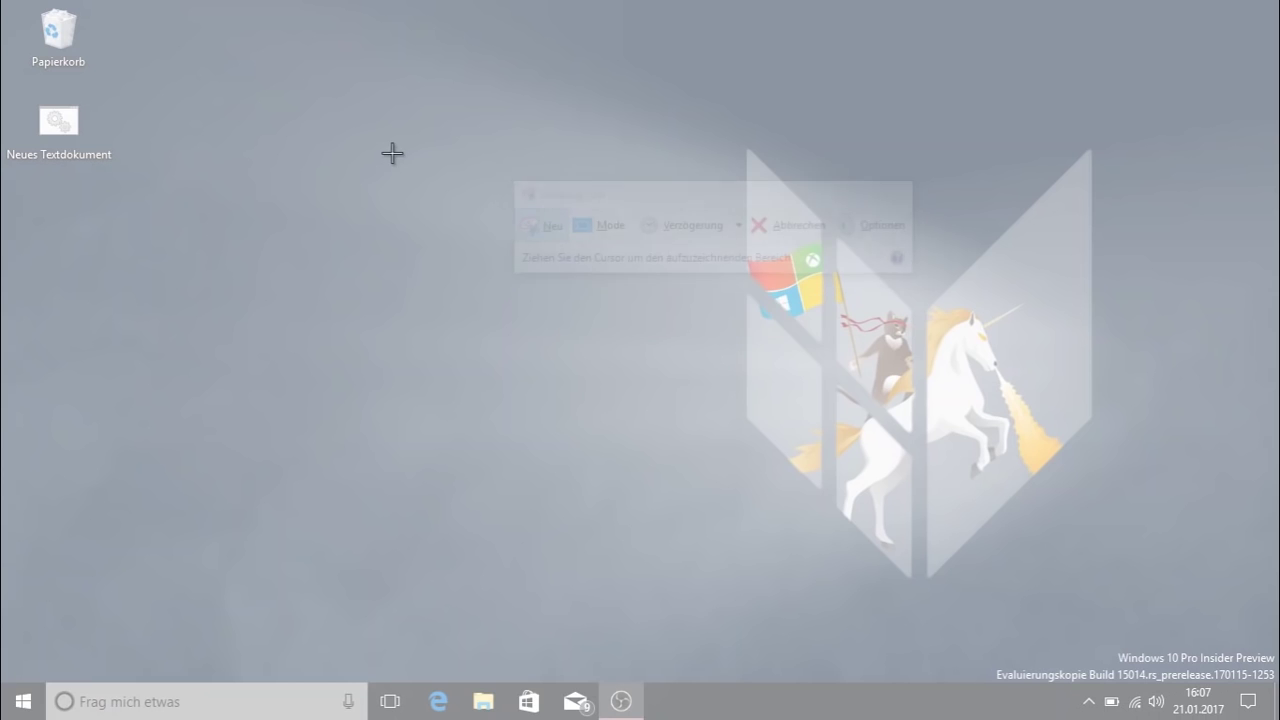
left_click_drag(391, 154, 1181, 588)
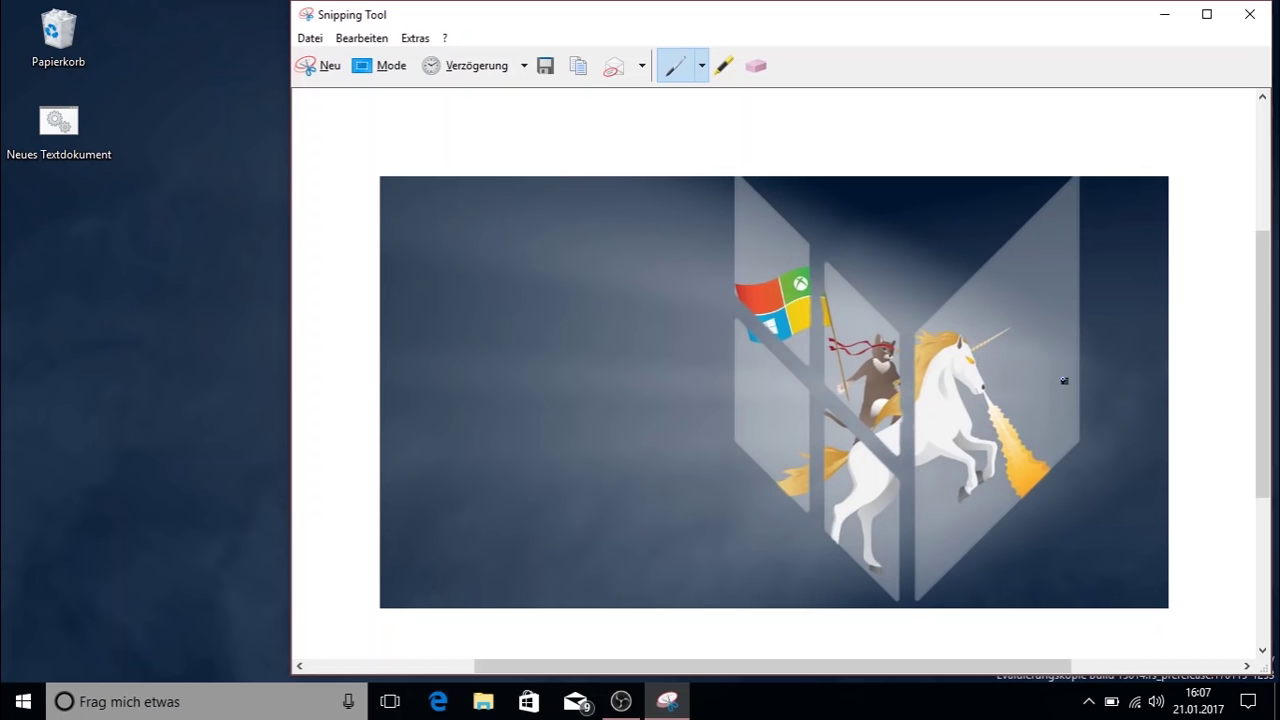
Step: Close the Snipping Tool without saving the captured snip
key("alt+F4")
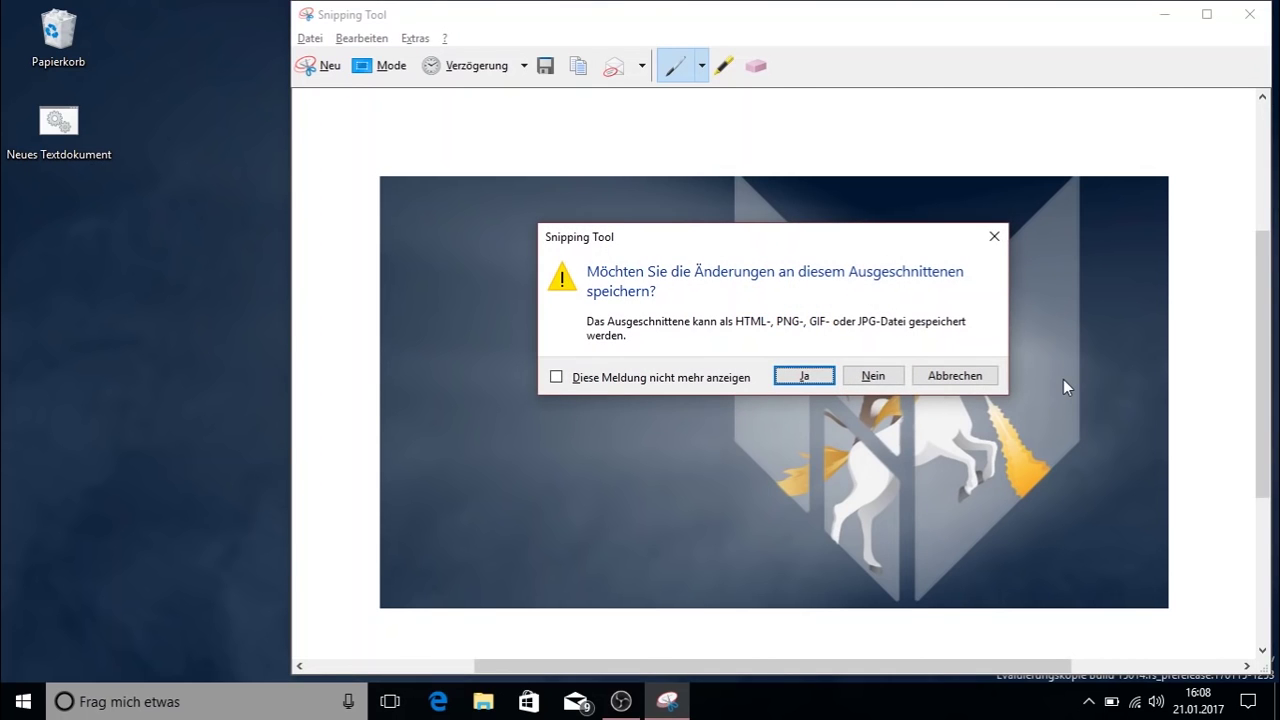
key("Tab")
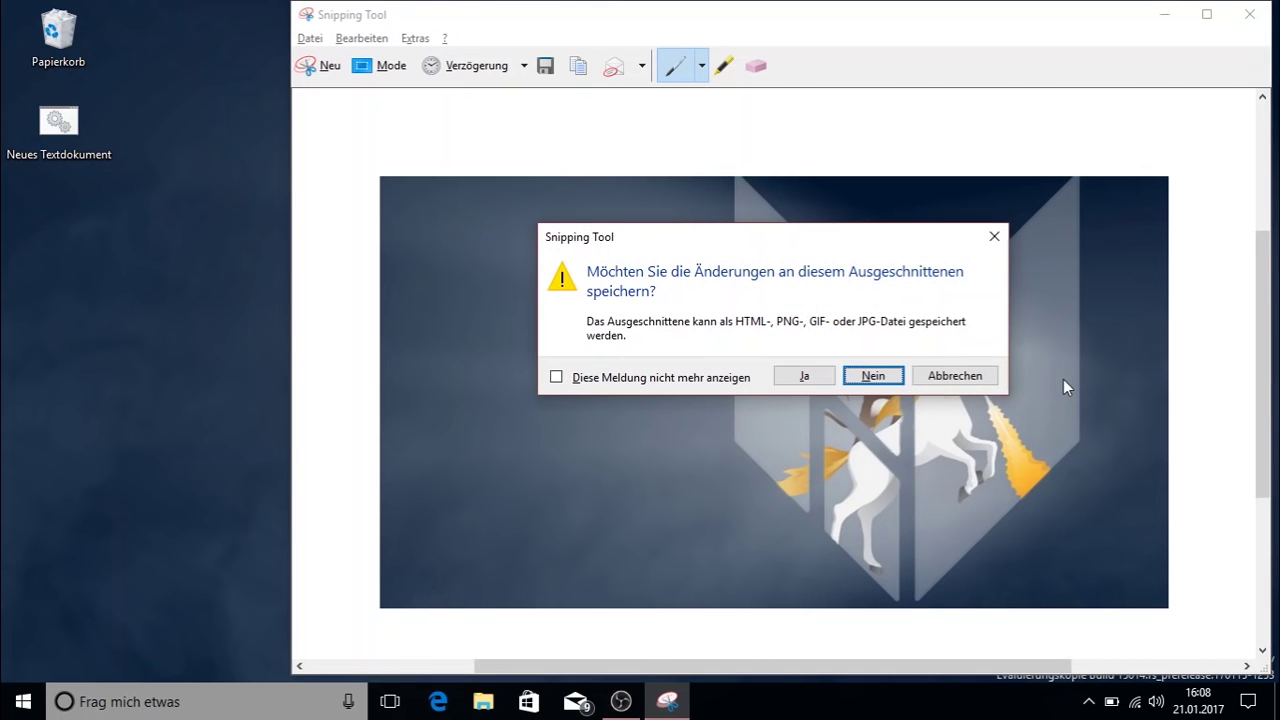
key("Return")
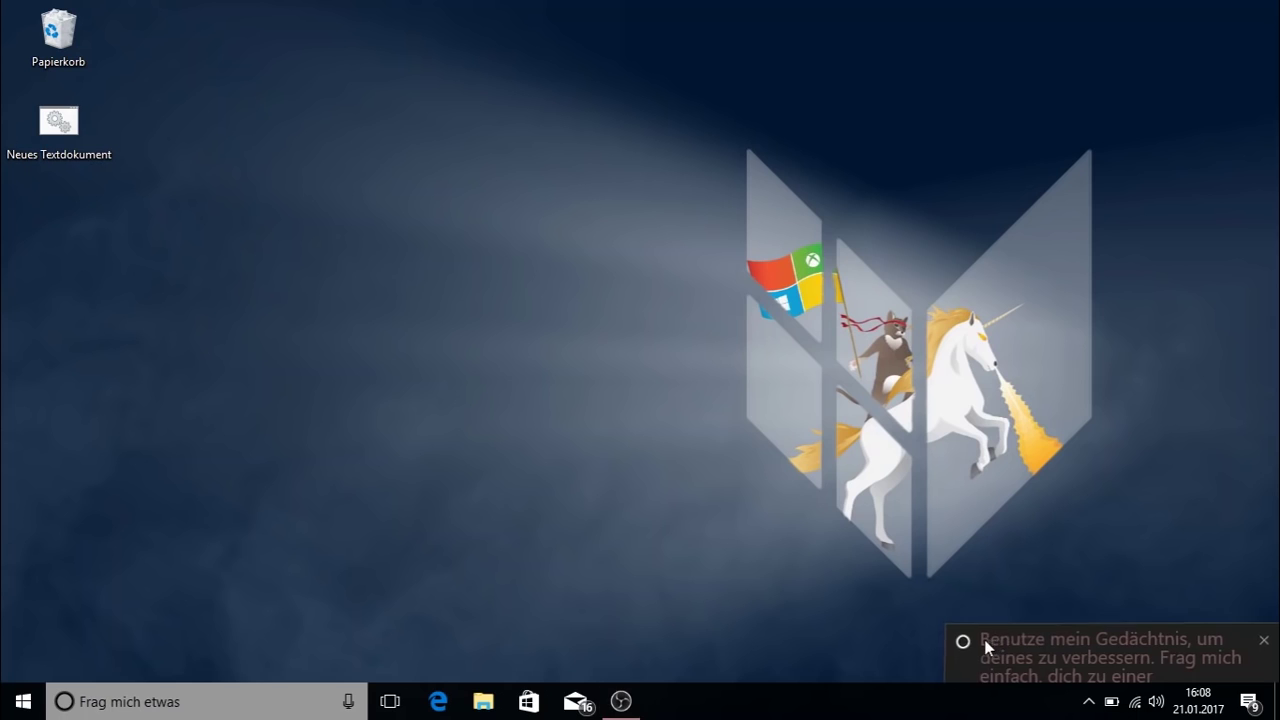
Step: Clear the Cortana notification from the desktop and briefly view the Cortana home pane before closing it
left_click_drag(986, 643, 914, 637)
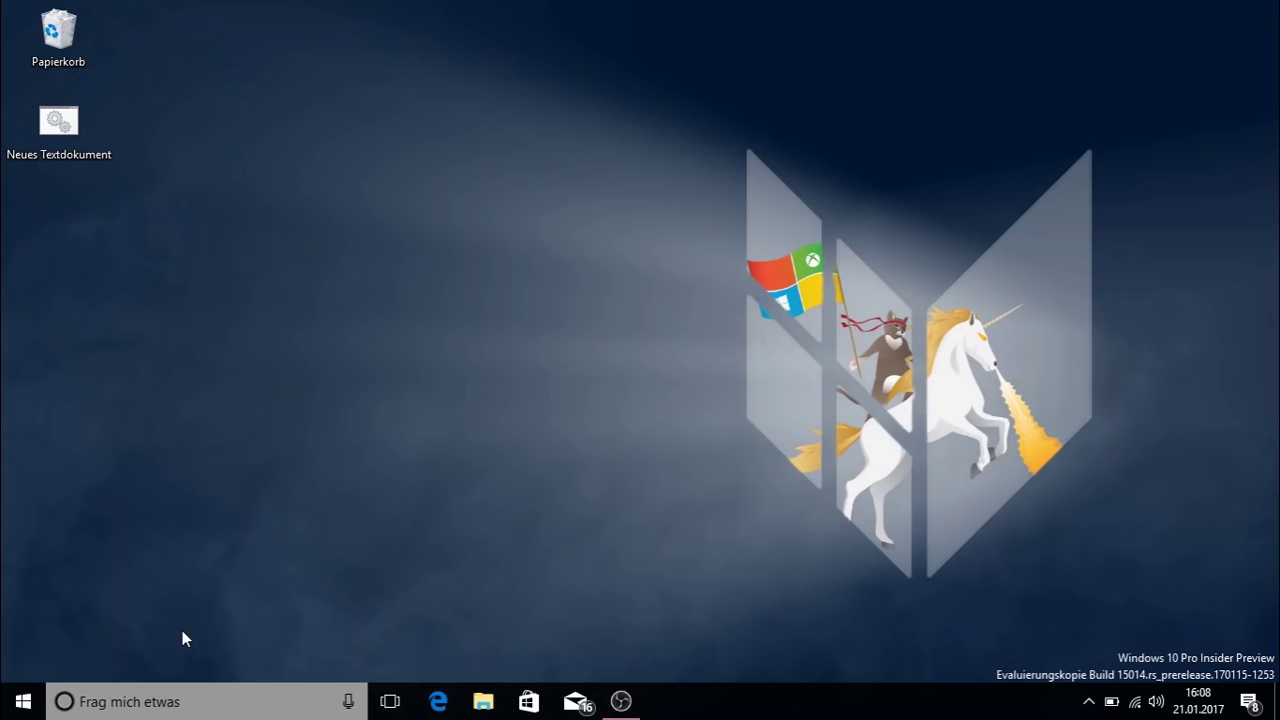
left_click(128, 702)
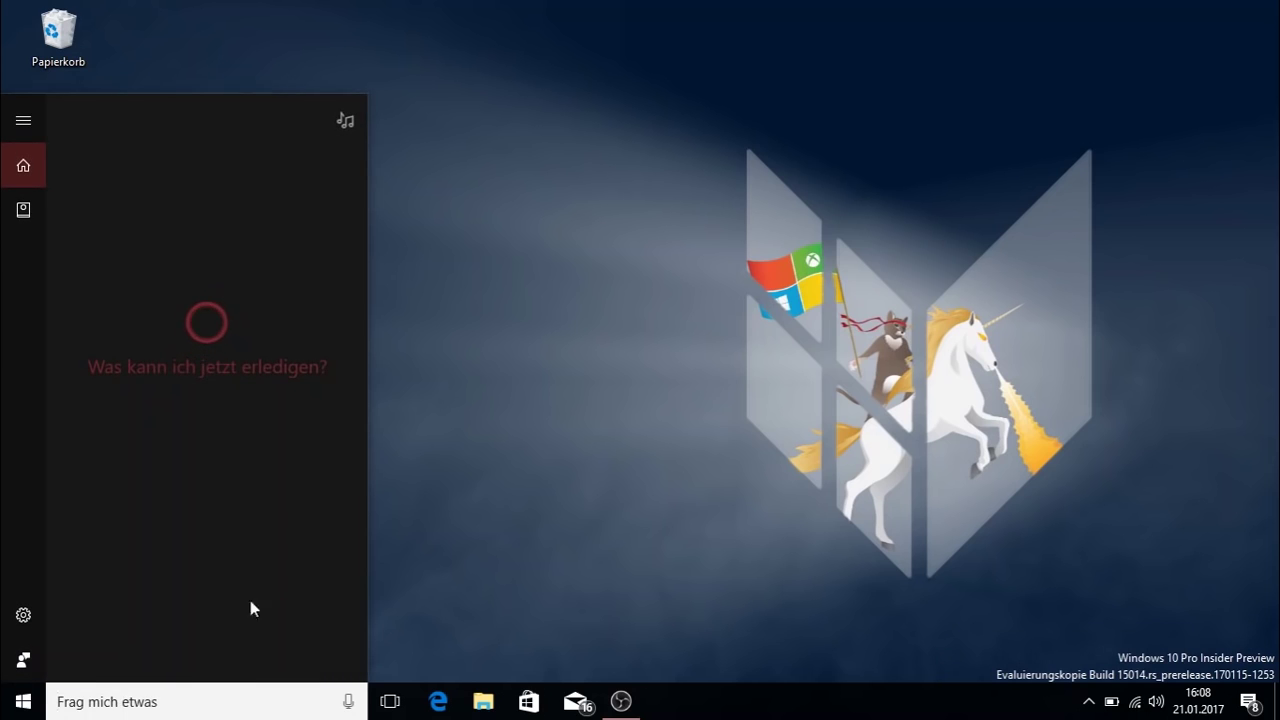
left_click(405, 524)
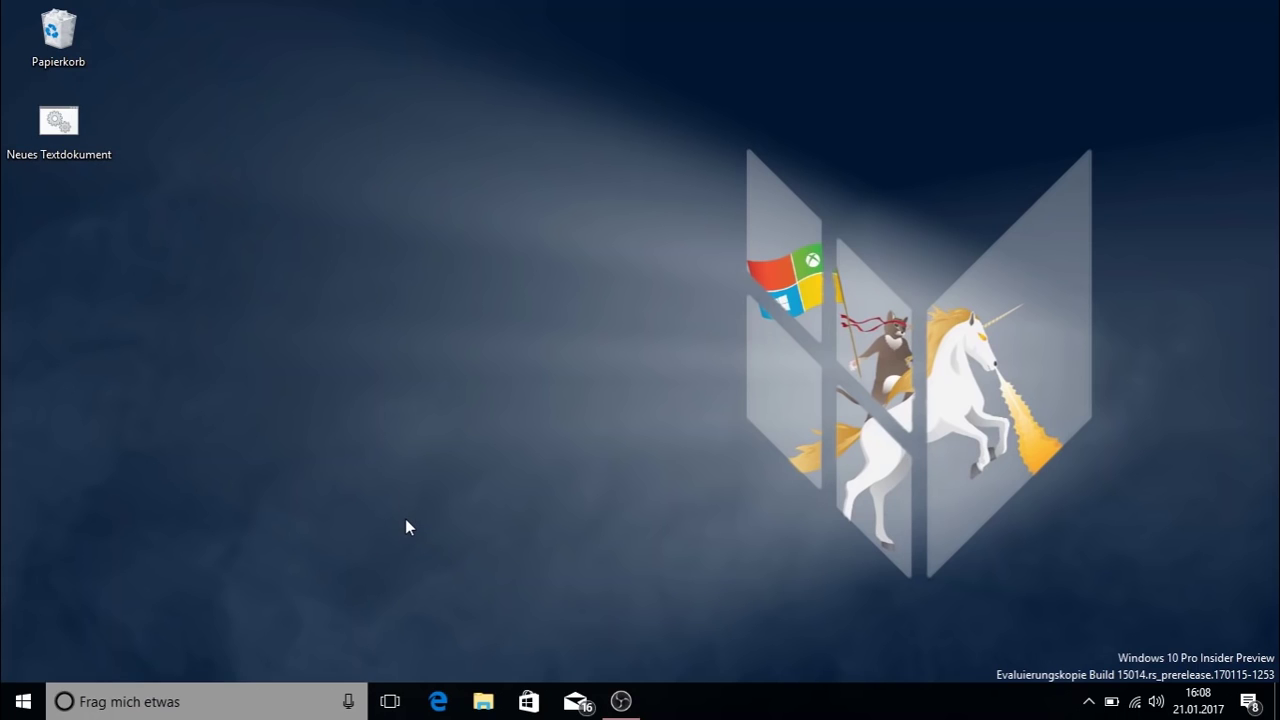